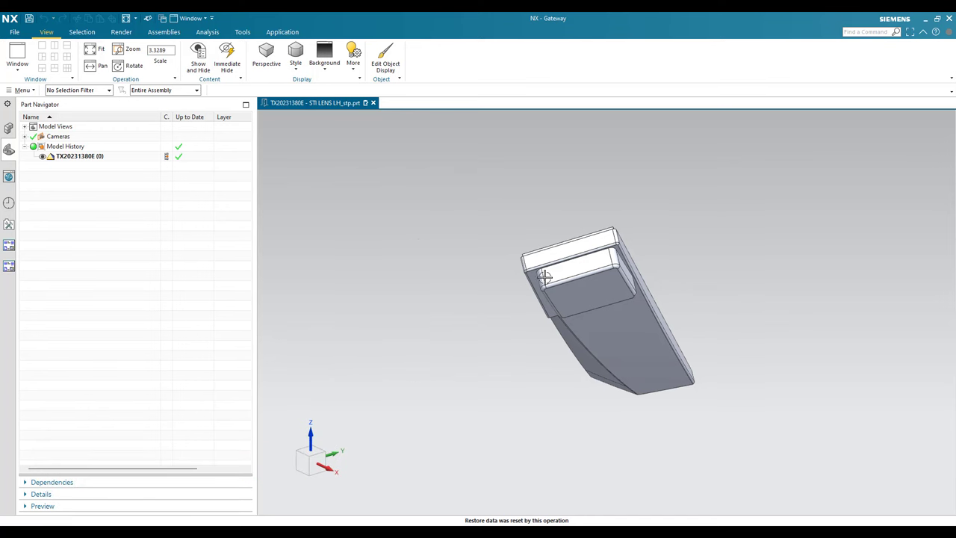
Orbit, zoom and snap the lens part to face-on views, finishing with a top-down view.
middle_drag(591, 312, 534, 350)
click(313, 466)
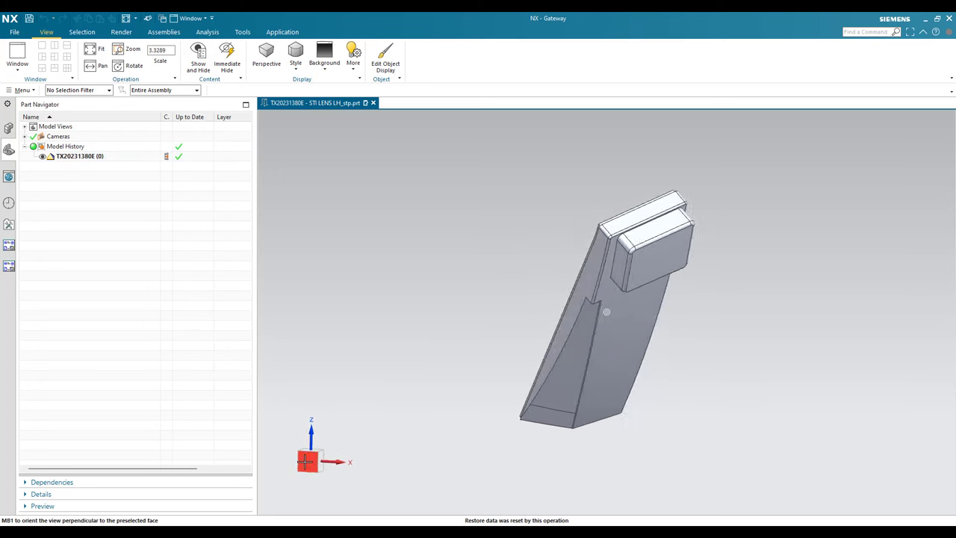
scroll(480, 329, down, 2)
scroll(532, 296, up, 2)
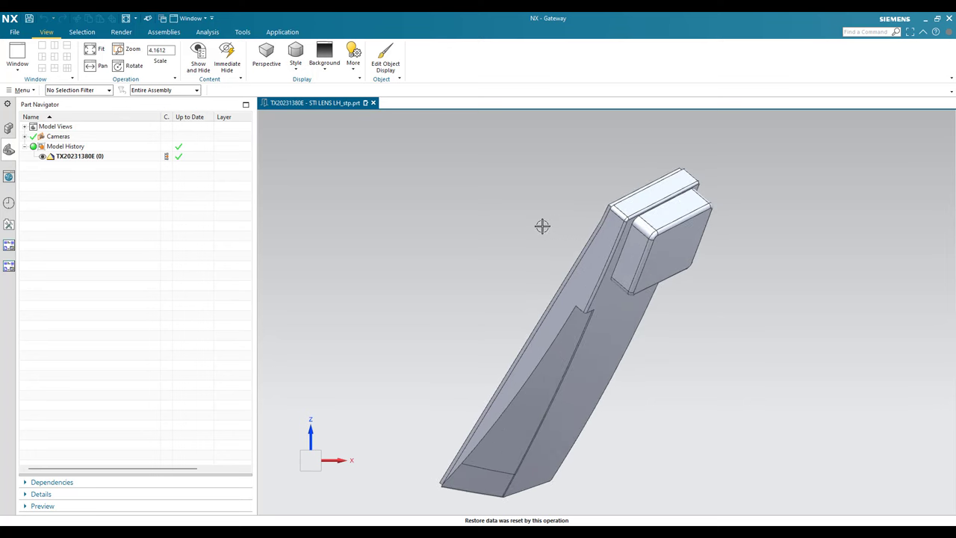
scroll(506, 319, down, 2)
middle_drag(506, 318, 448, 389)
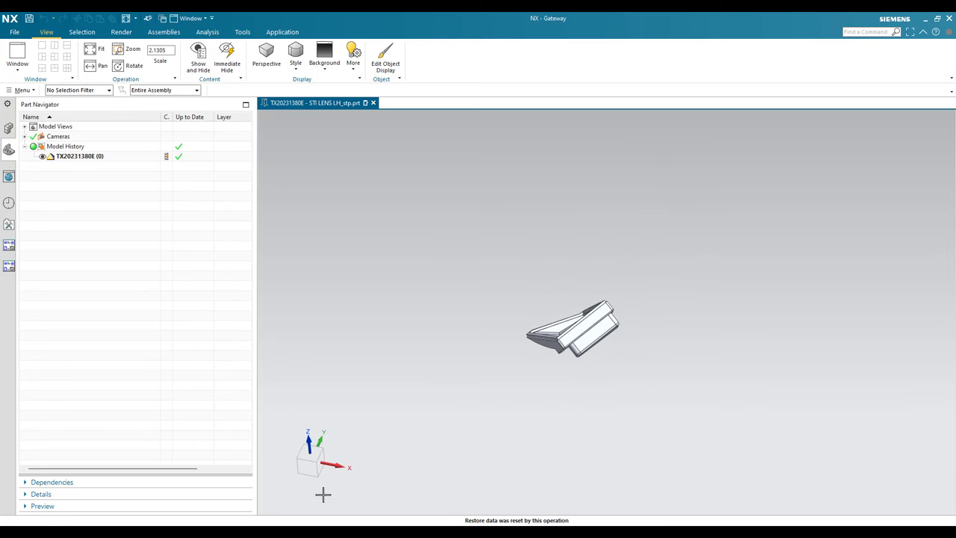
scroll(315, 453, up, 4)
click(315, 460)
scroll(563, 297, down, 3)
scroll(563, 296, up, 2)
scroll(567, 300, down, 2)
middle_drag(568, 300, 503, 291)
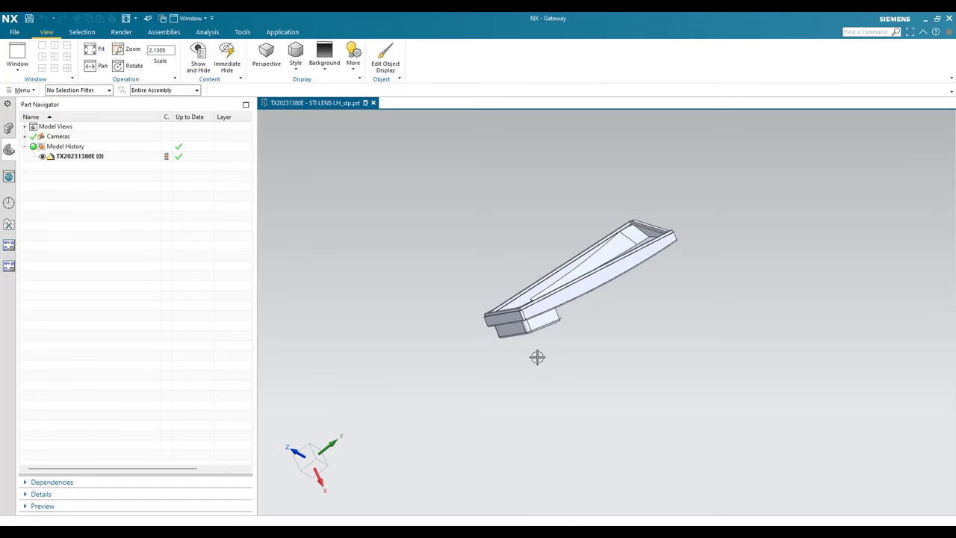
Cancel reopening the already-loaded TX20231380E - STI LENS LH file, then enter Modeling with Ctrl+M.
click(14, 31)
click(30, 60)
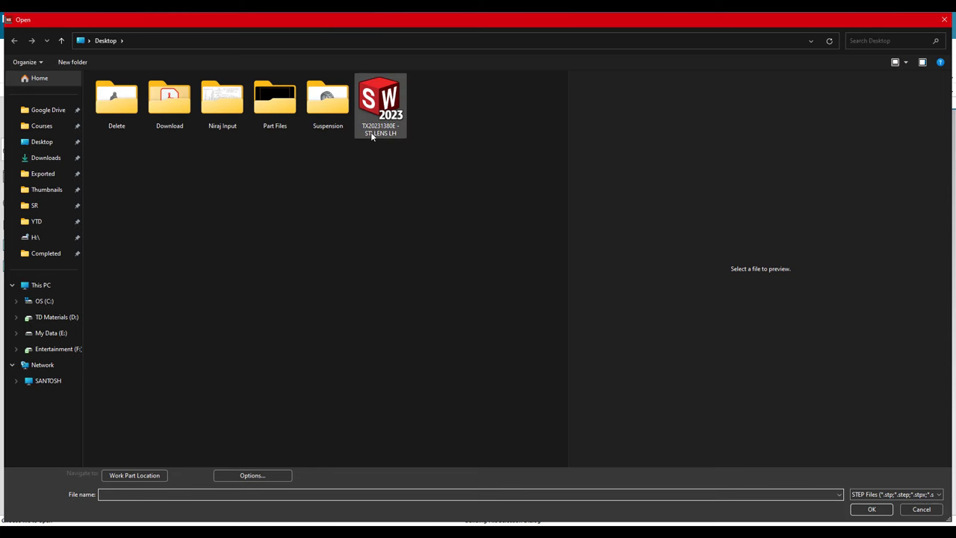
click(374, 124)
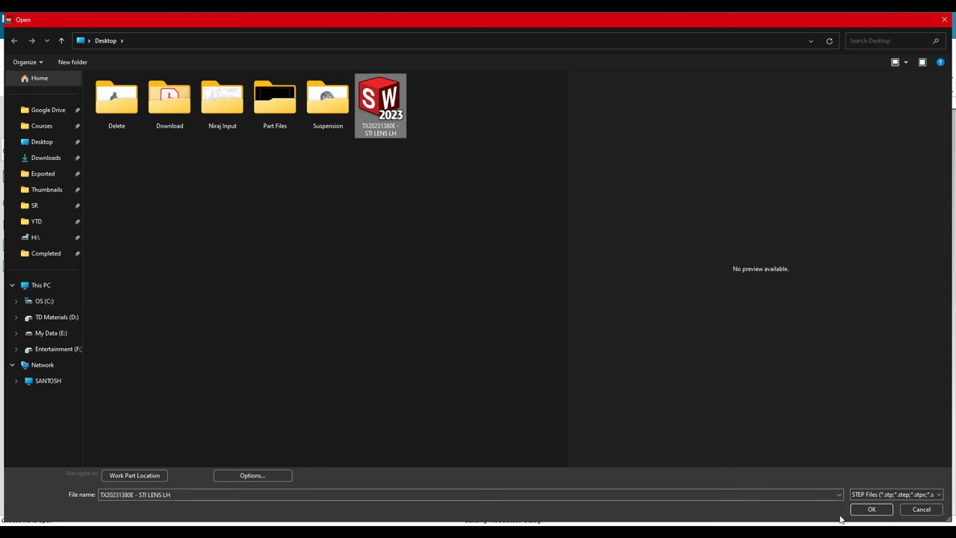
click(868, 510)
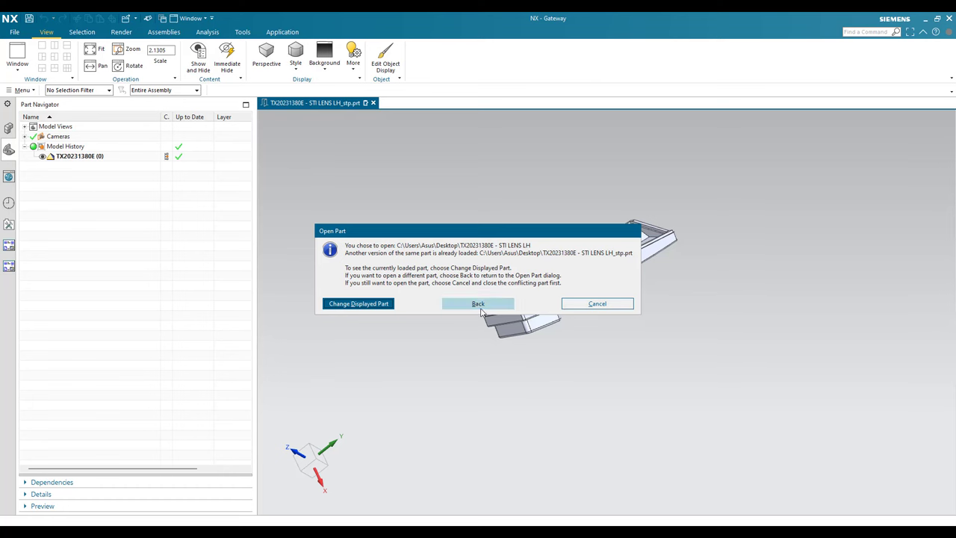
click(596, 304)
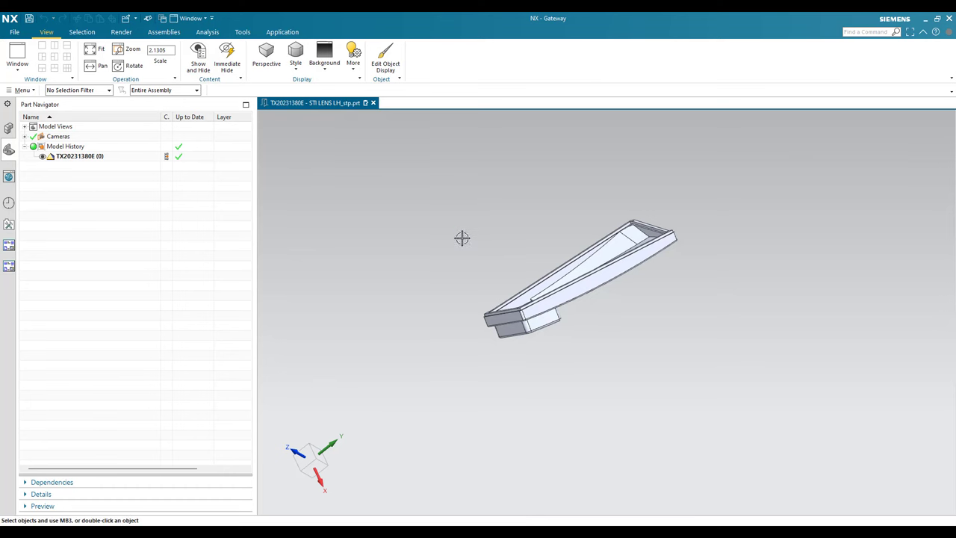
middle_drag(350, 454, 327, 450)
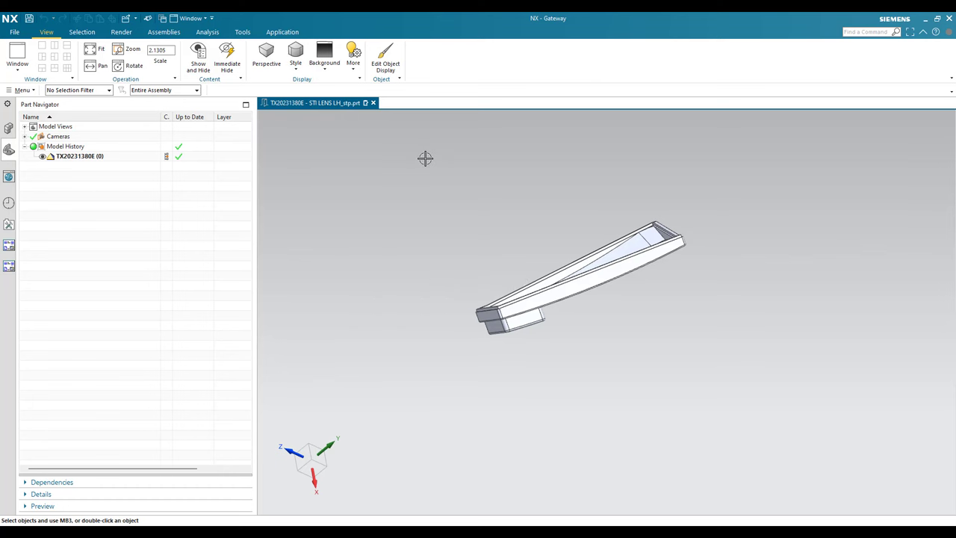
key(ctrl+m)
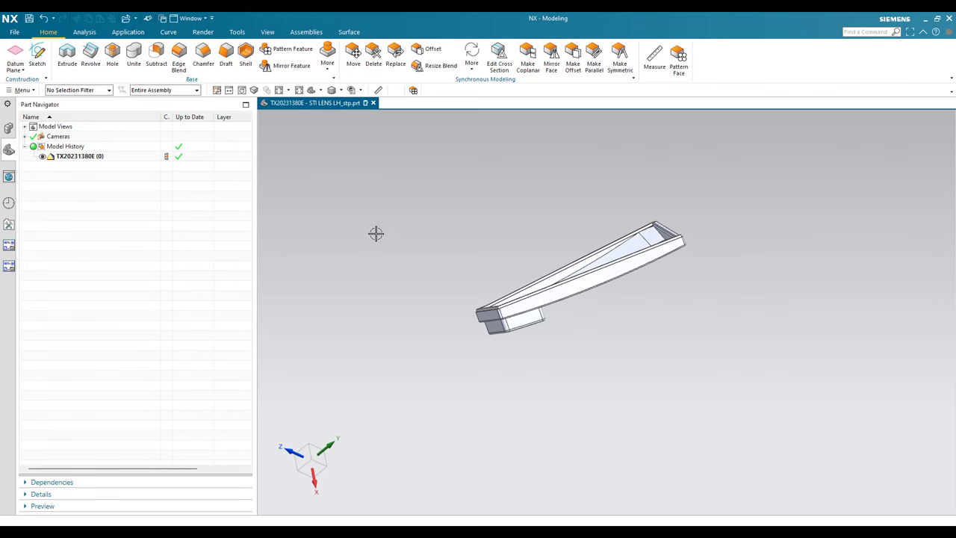
Start a new Datum CSYS and zoom in on the lens part's corner.
click(21, 70)
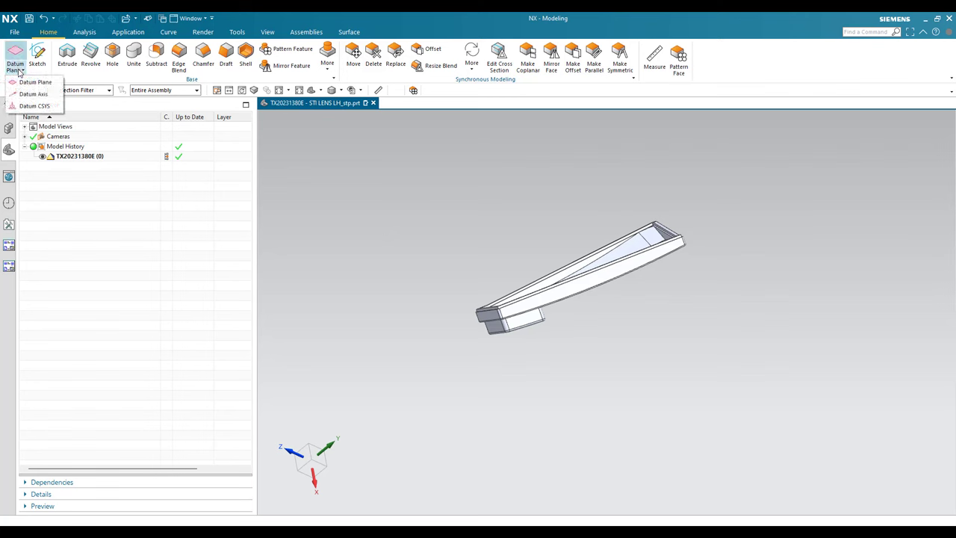
click(30, 105)
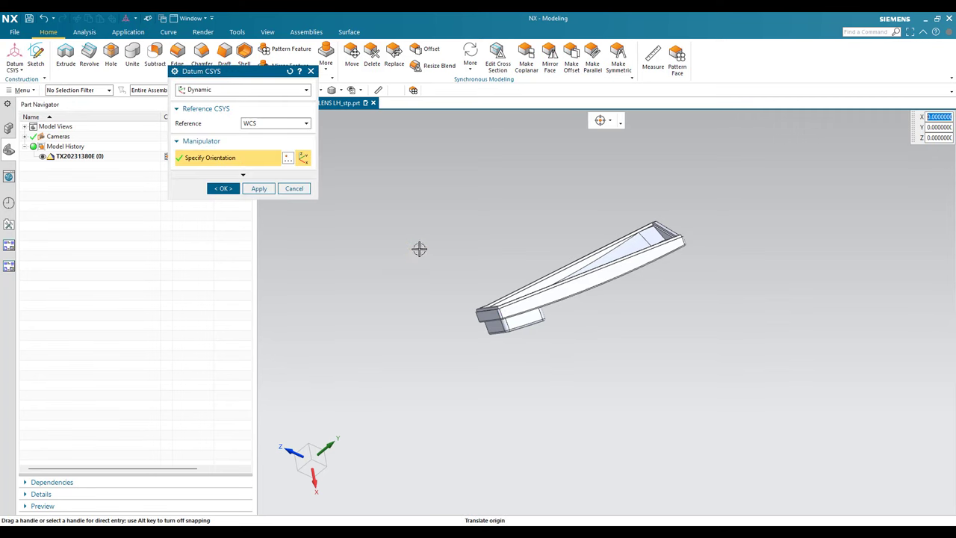
scroll(486, 302, down, 5)
scroll(486, 301, down, 3)
scroll(486, 302, up, 5)
scroll(572, 306, down, 5)
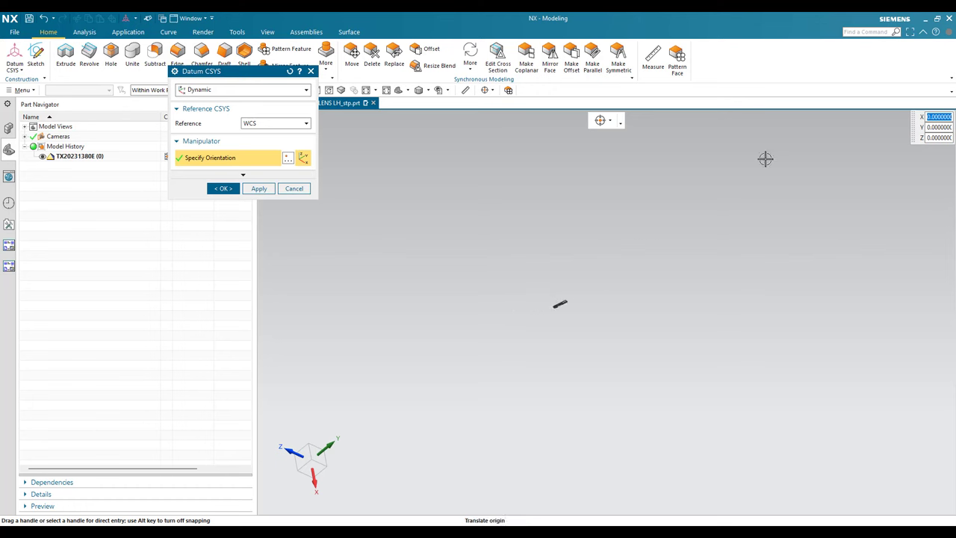
scroll(553, 314, up, 5)
scroll(551, 324, up, 5)
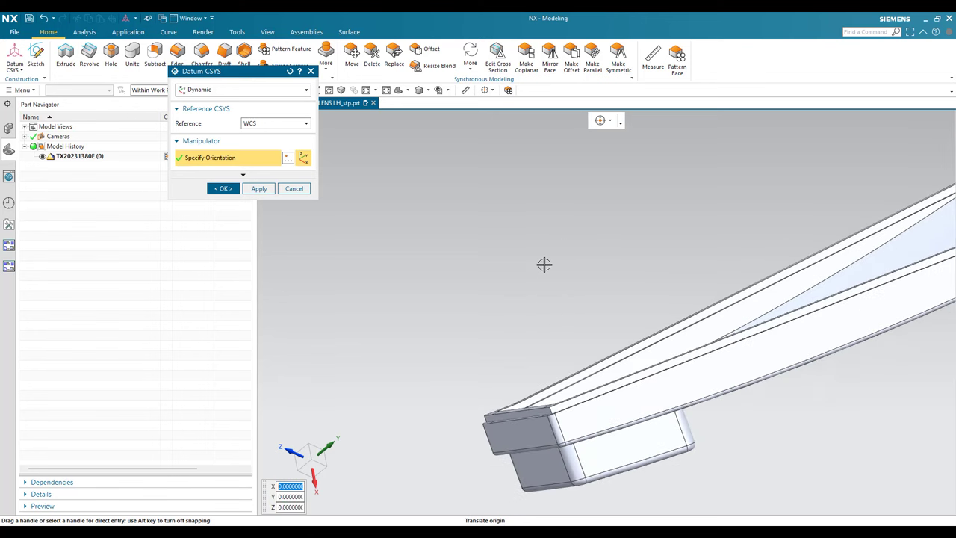
scroll(543, 263, down, 3)
middle_drag(542, 262, 523, 324)
scroll(512, 374, up, 4)
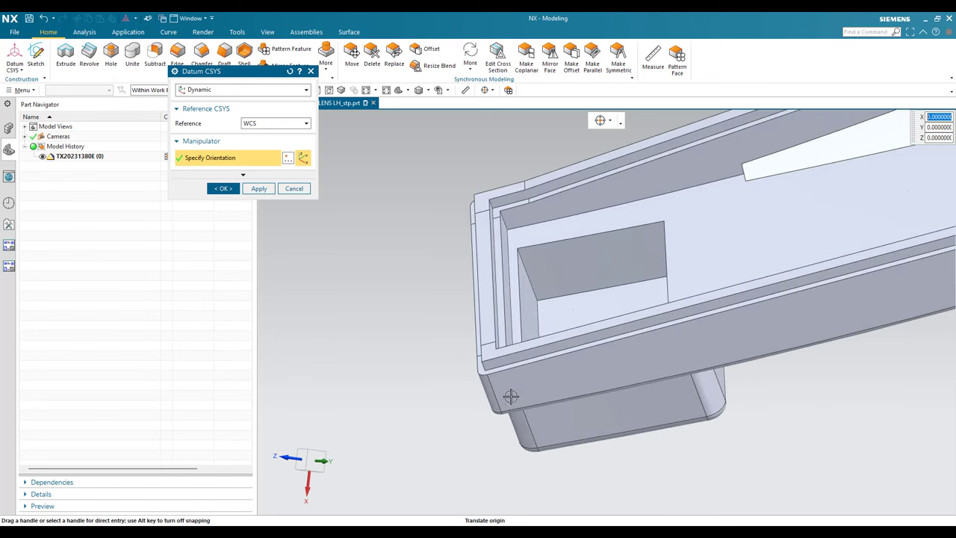
scroll(499, 366, up, 3)
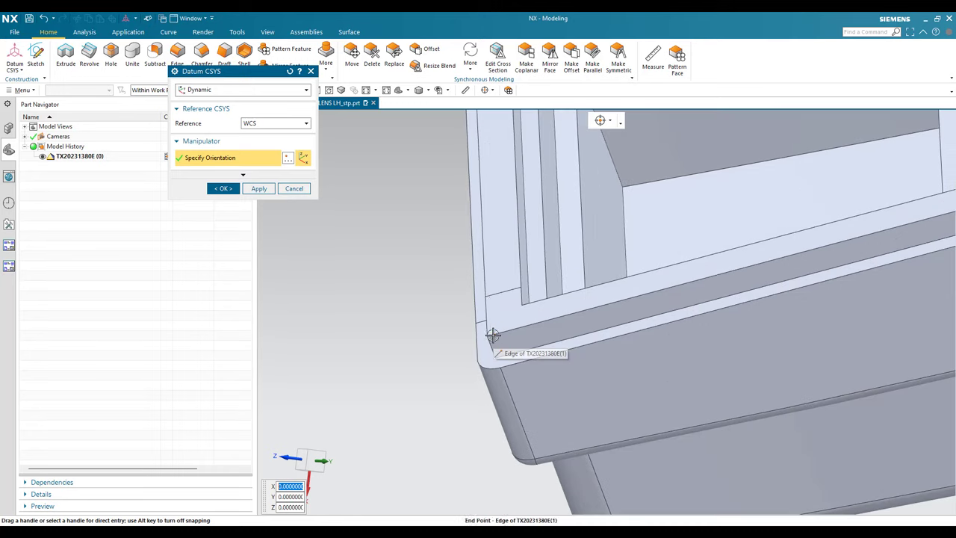
scroll(495, 333, up, 3)
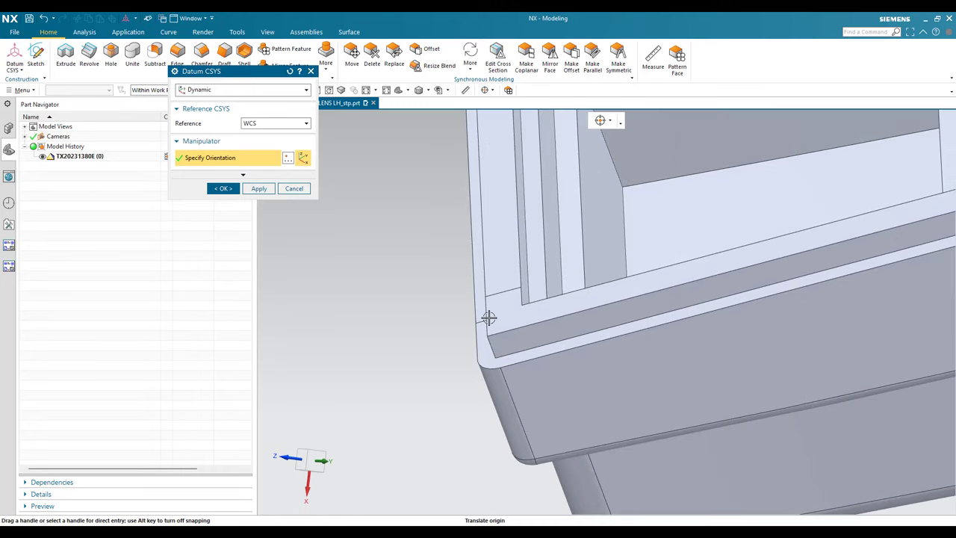
scroll(487, 321, up, 2)
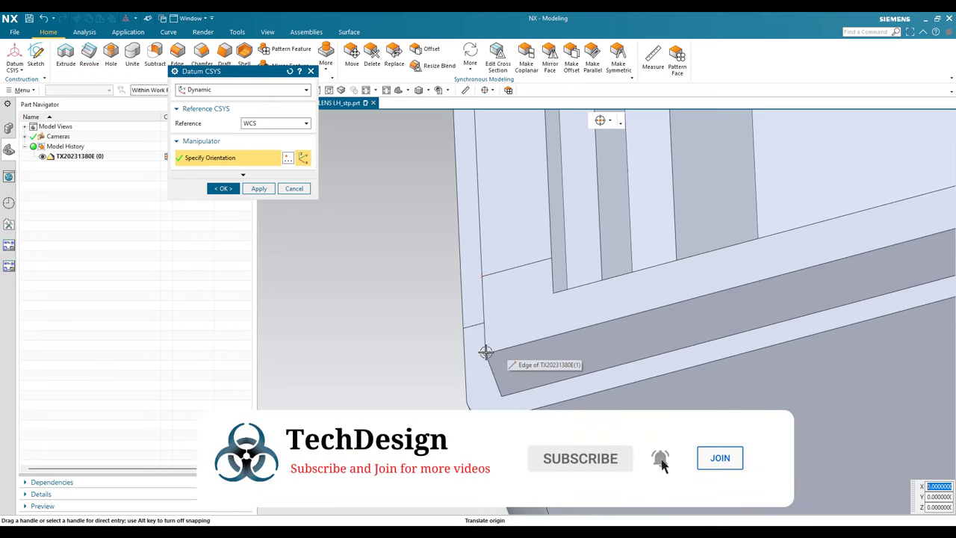
Place the Datum CSYS origin on the part's corner and confirm it.
click(486, 351)
scroll(574, 282, down, 3)
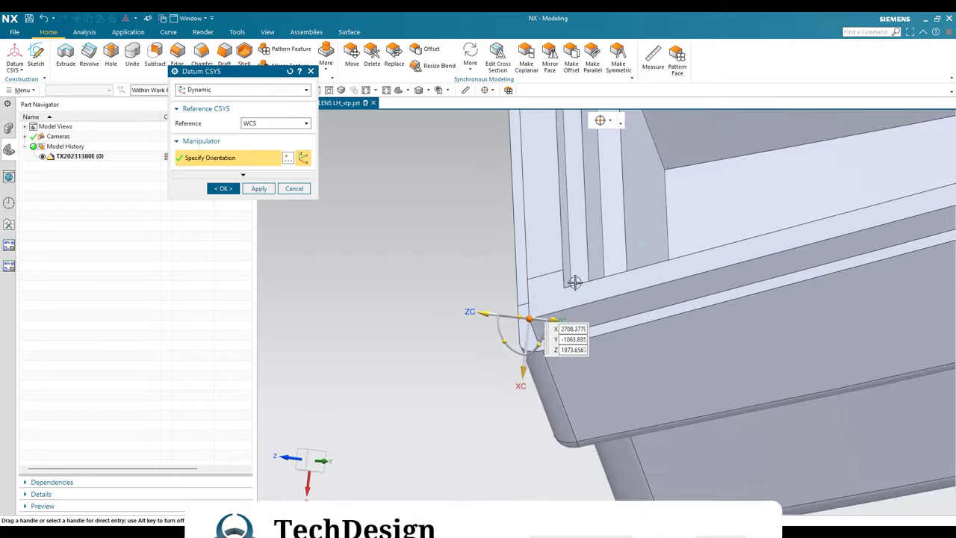
scroll(538, 351, down, 1)
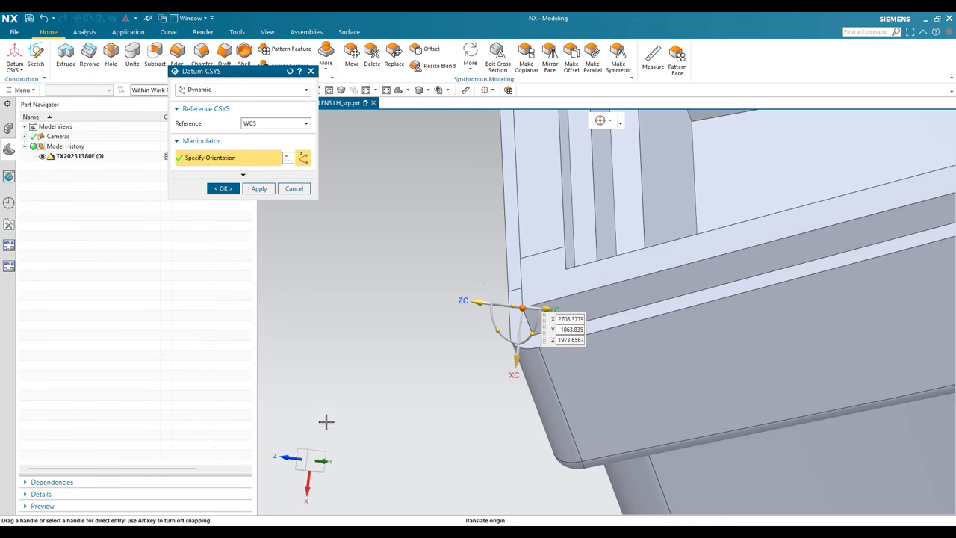
scroll(396, 363, down, 2)
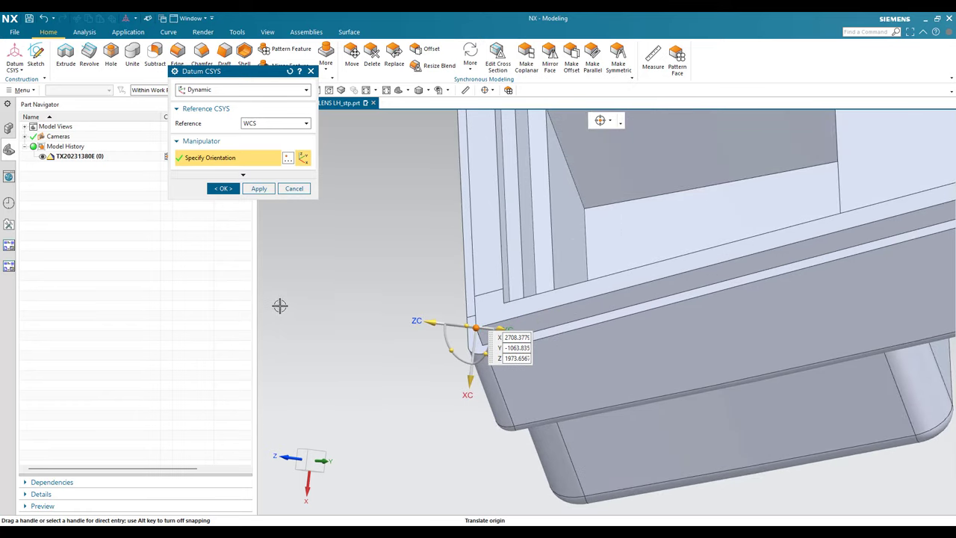
click(221, 189)
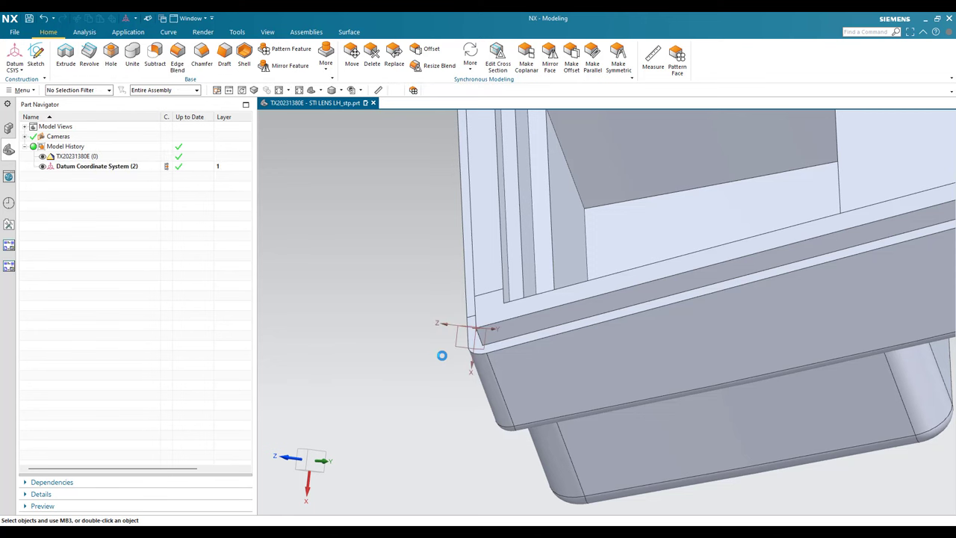
middle_drag(441, 355, 466, 361)
Open the Move Object dialog with Ctrl+T.
right_click(310, 319)
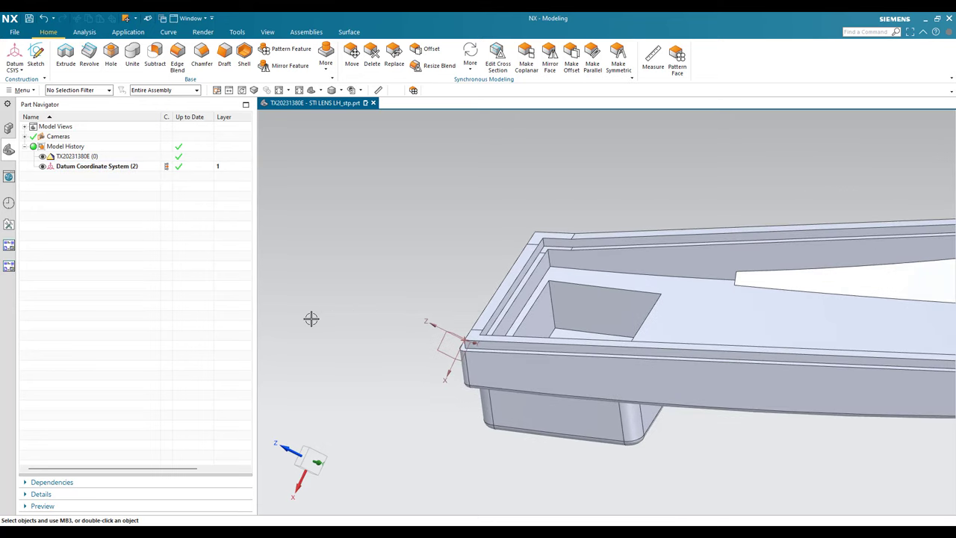
key(ctrl+t)
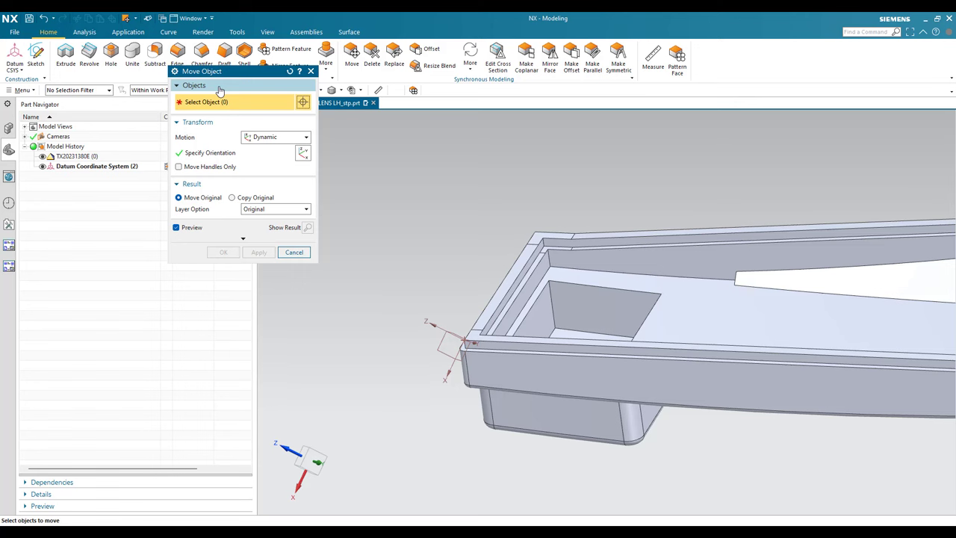
Keep Motion at Dynamic and set the result to Move Original.
click(257, 137)
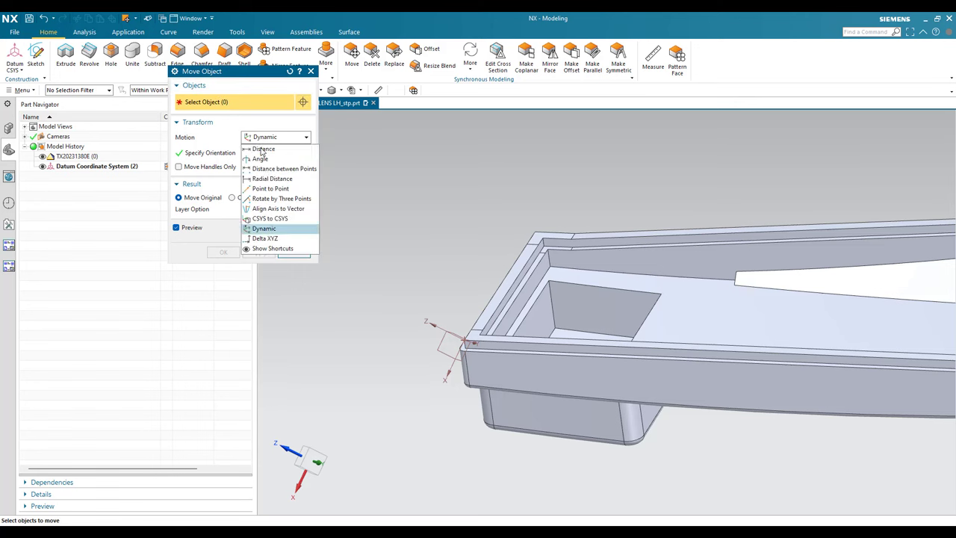
click(275, 229)
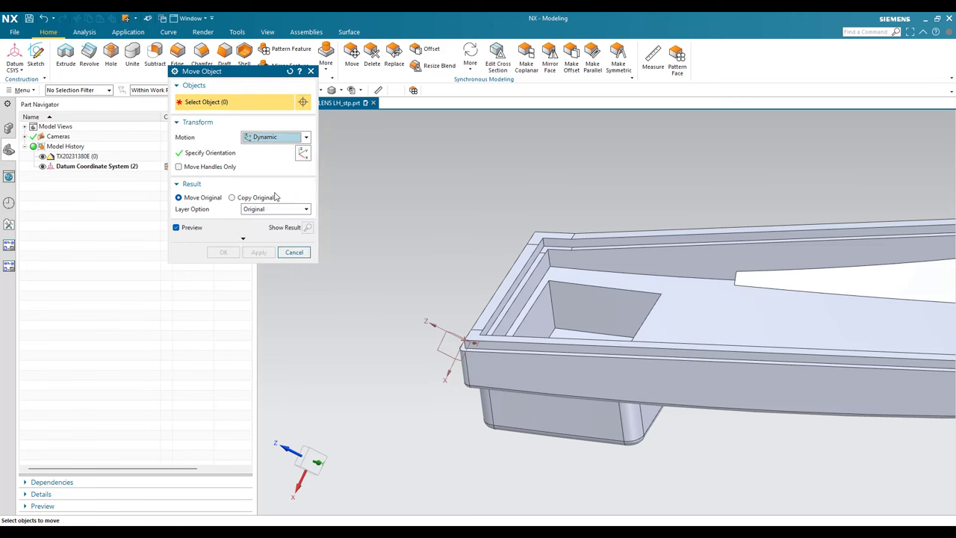
click(193, 199)
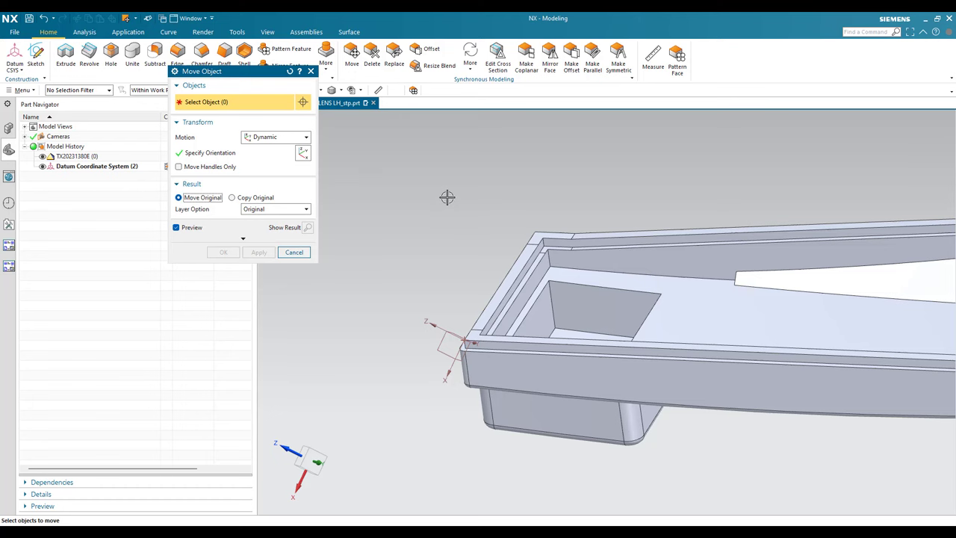
Select only the LENS LH body by box-selecting and deselecting the Datum CSYS.
scroll(446, 197, down, 3)
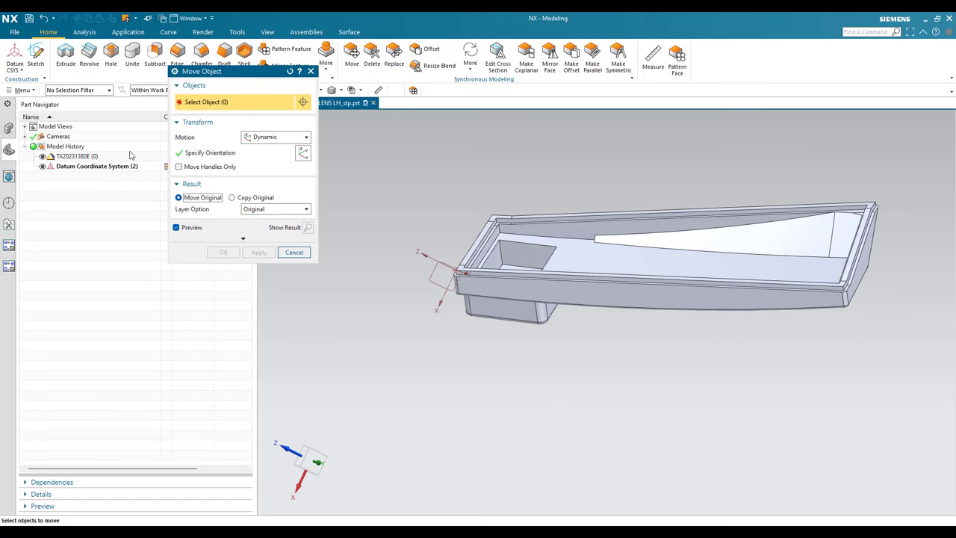
click(552, 270)
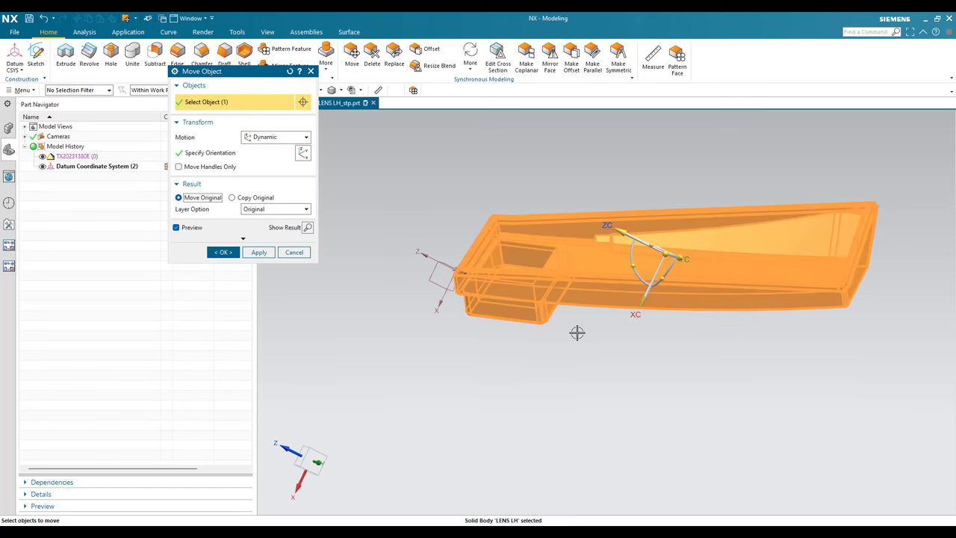
shift+click(568, 281)
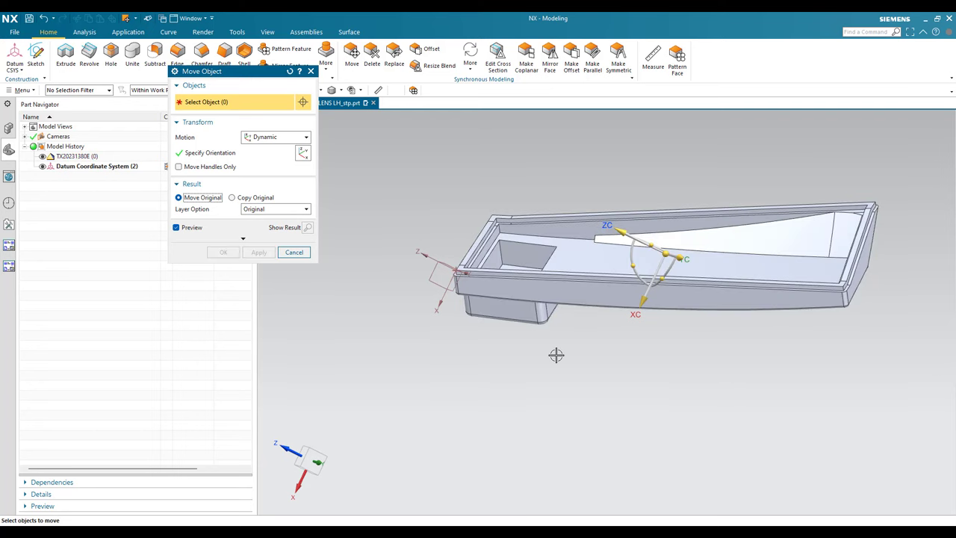
scroll(563, 355, down, 3)
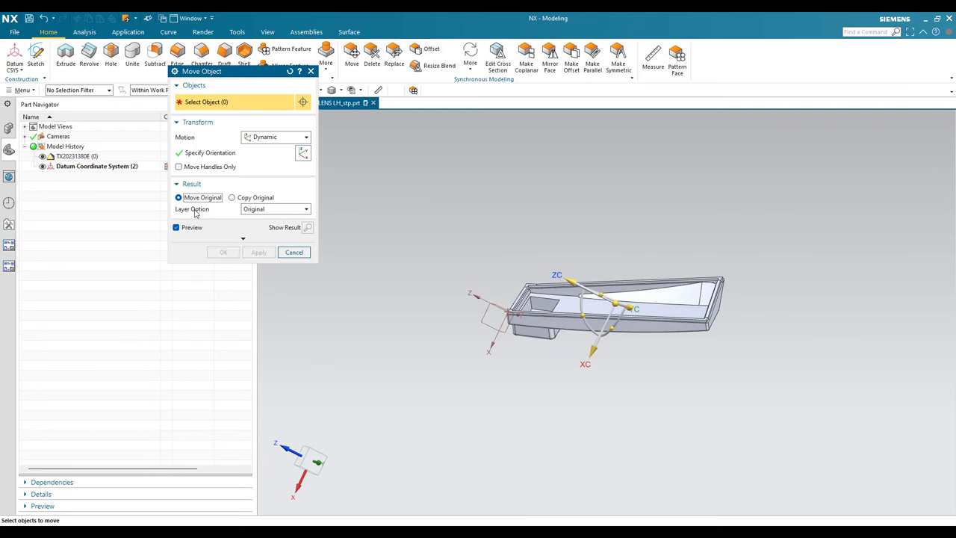
scroll(567, 305, down, 3)
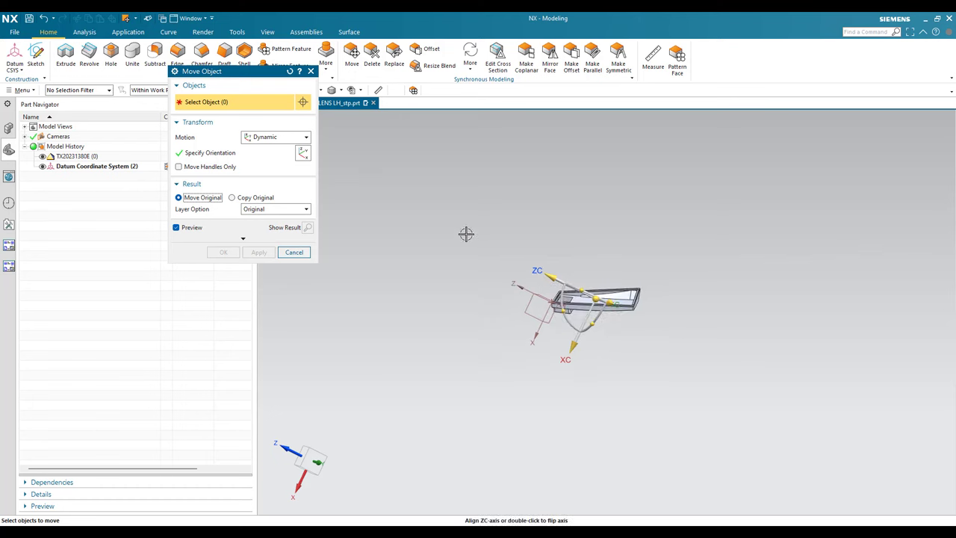
drag(389, 164, 811, 425)
scroll(620, 378, up, 1)
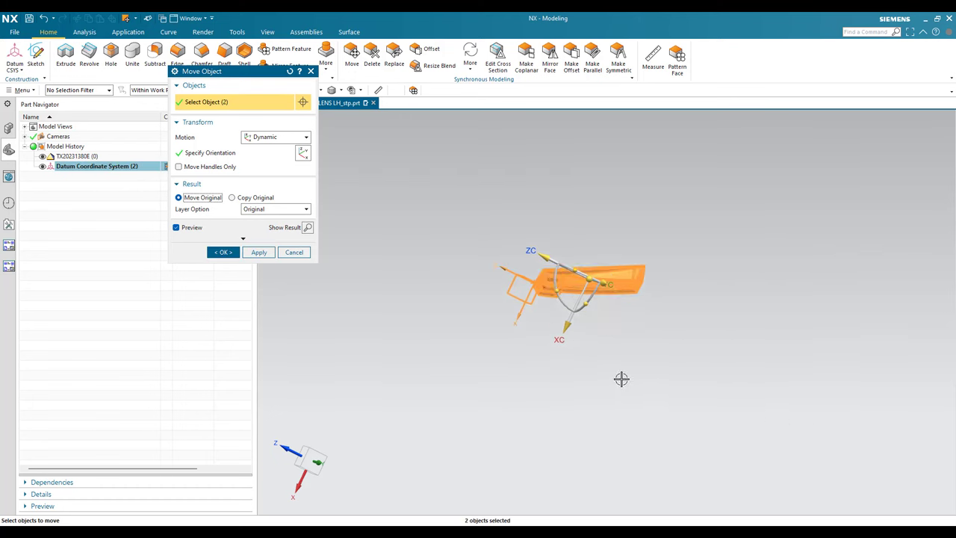
scroll(536, 286, up, 3)
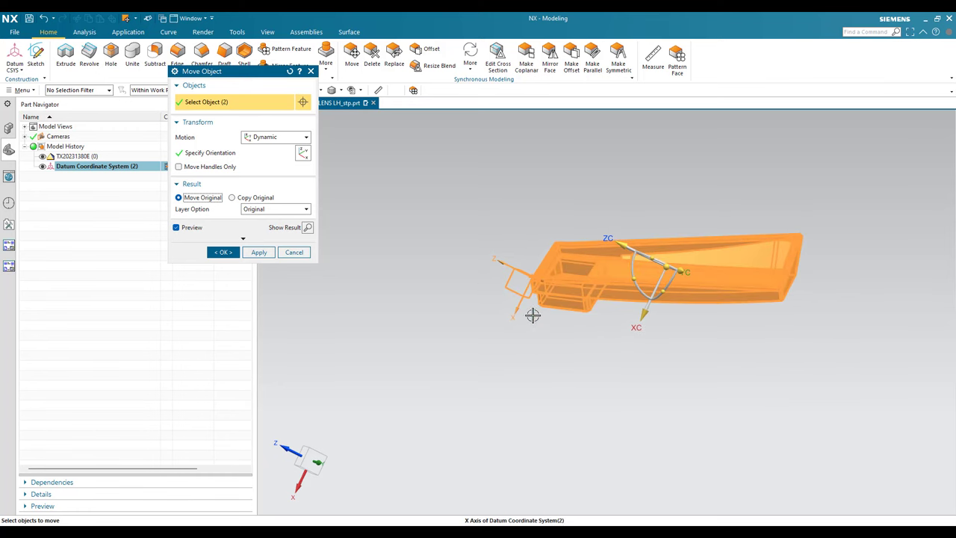
scroll(527, 262, up, 1)
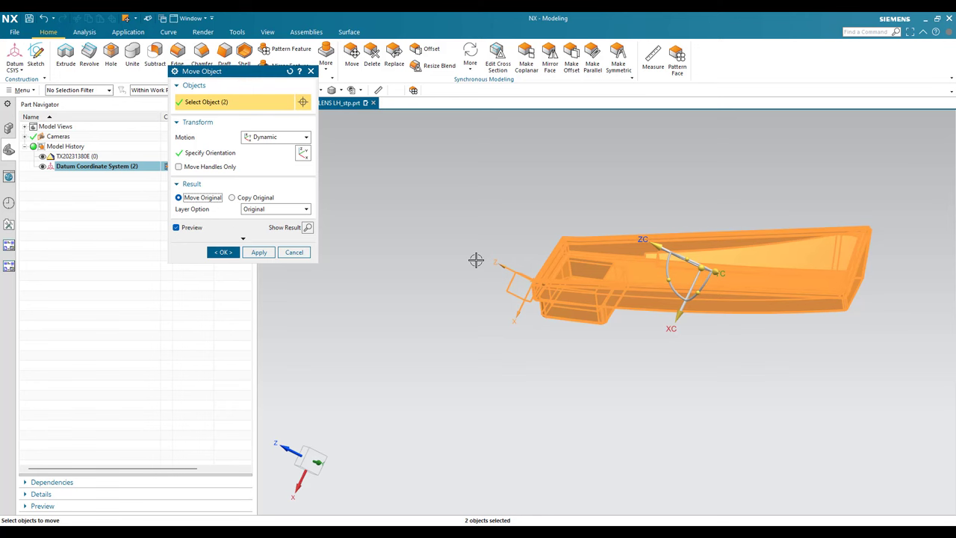
shift+click(517, 291)
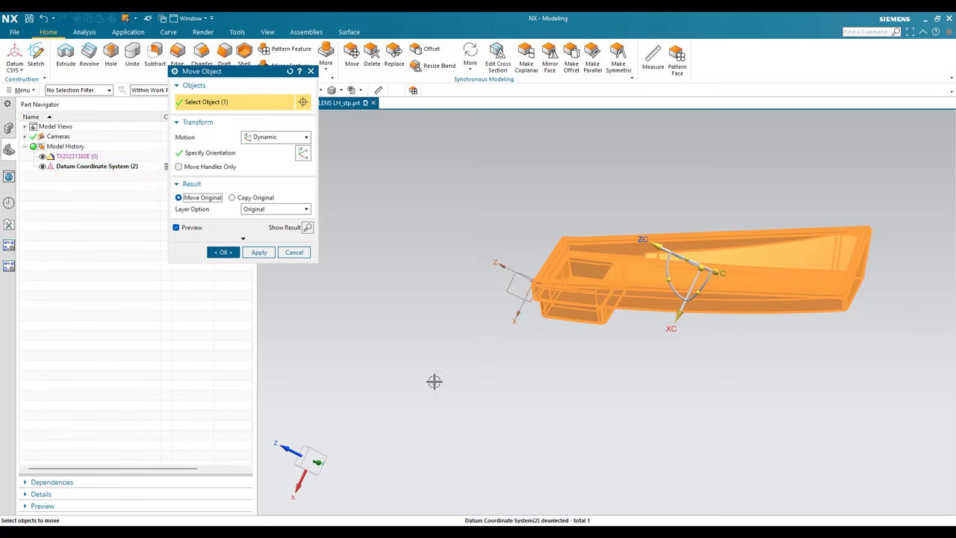
scroll(434, 381, down, 1)
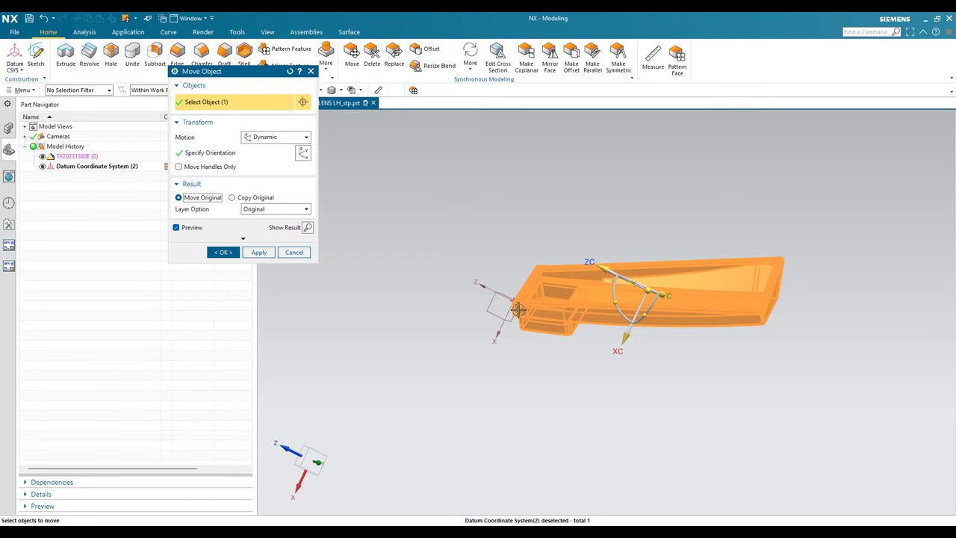
scroll(448, 332, up, 4)
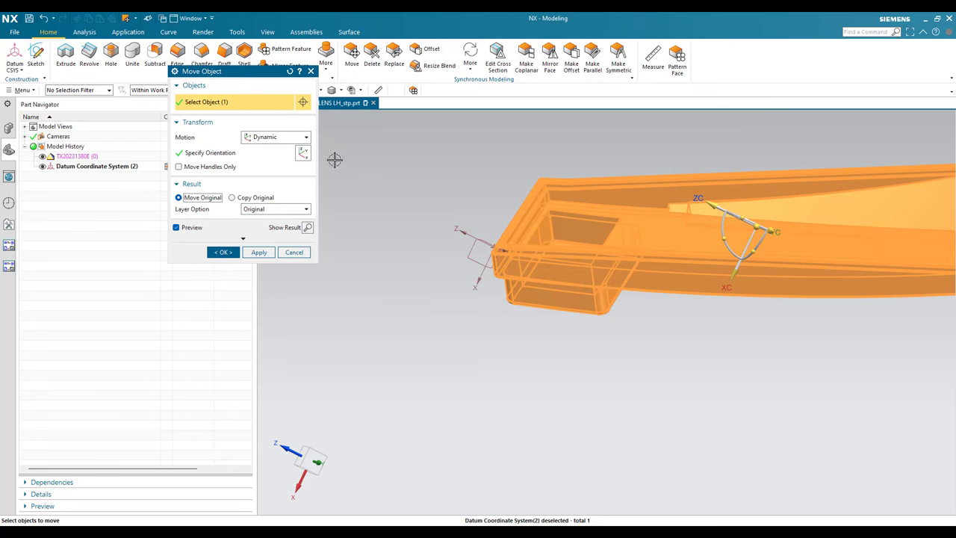
click(295, 138)
Return Motion to Dynamic and turn on Move Handles Only.
click(258, 157)
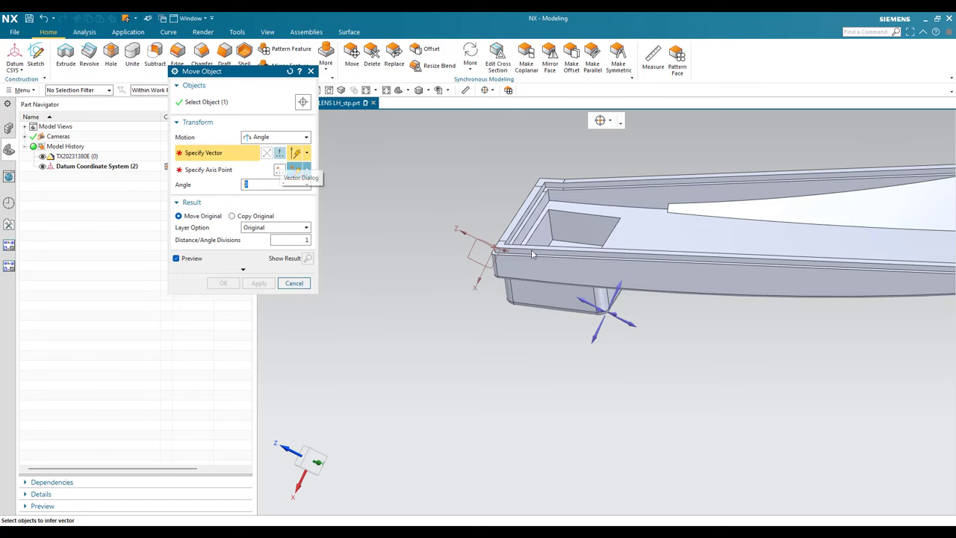
click(261, 140)
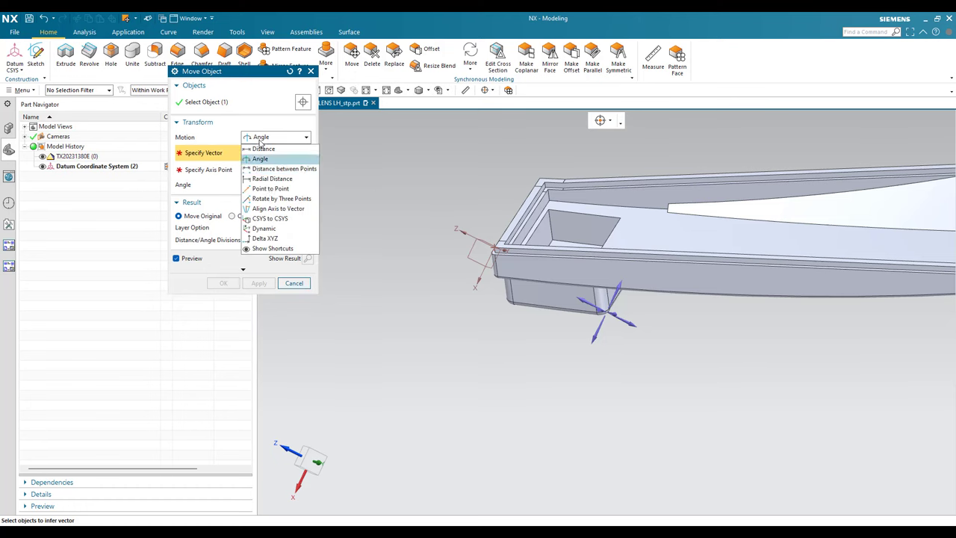
click(265, 228)
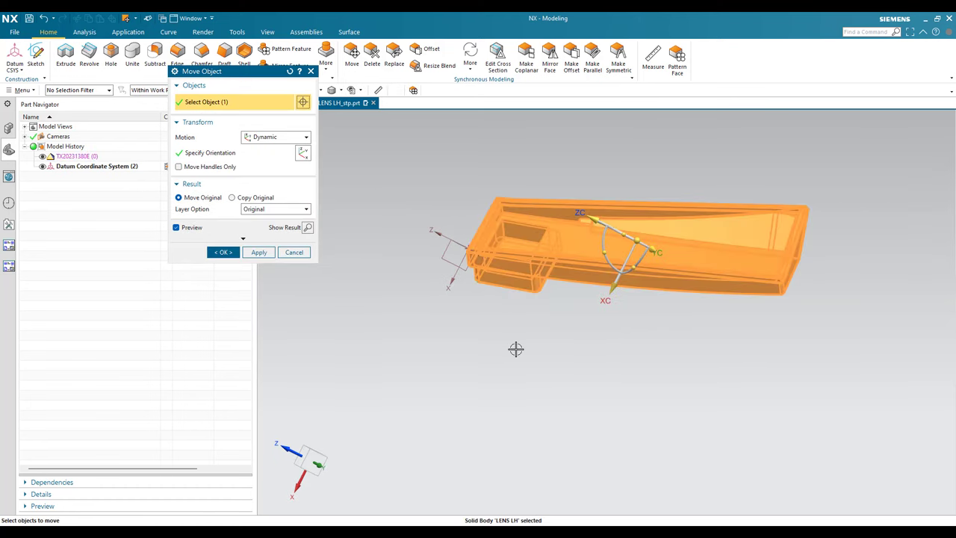
scroll(515, 349, up, 1)
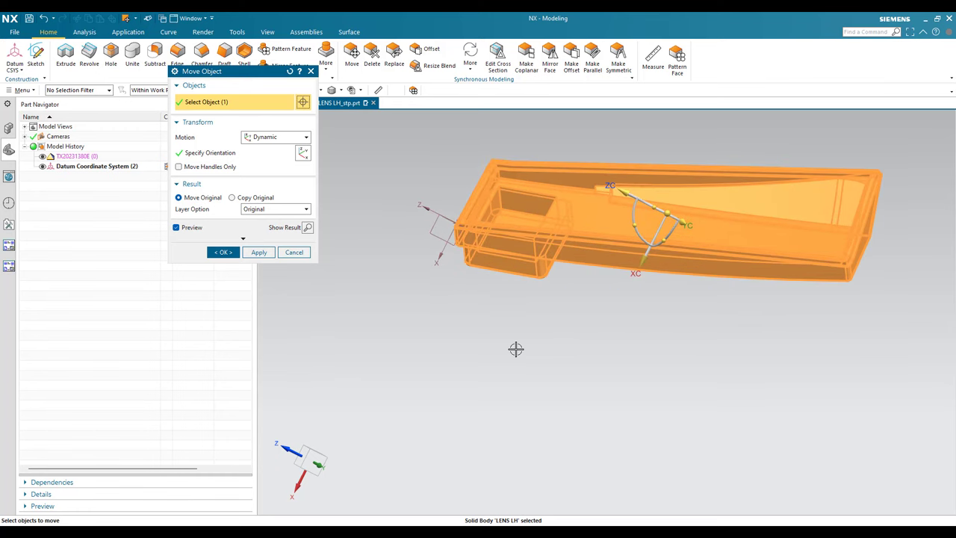
scroll(613, 233, up, 1)
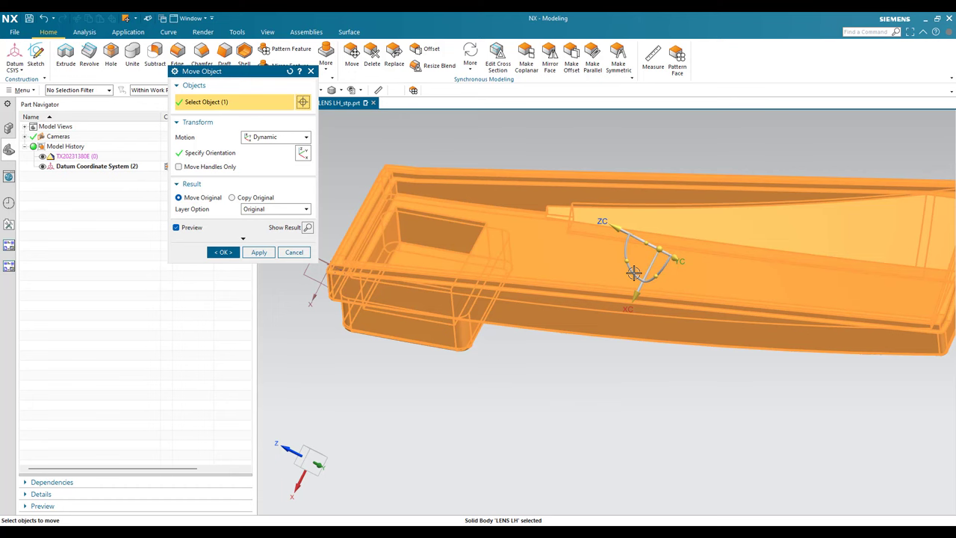
scroll(638, 270, down, 1)
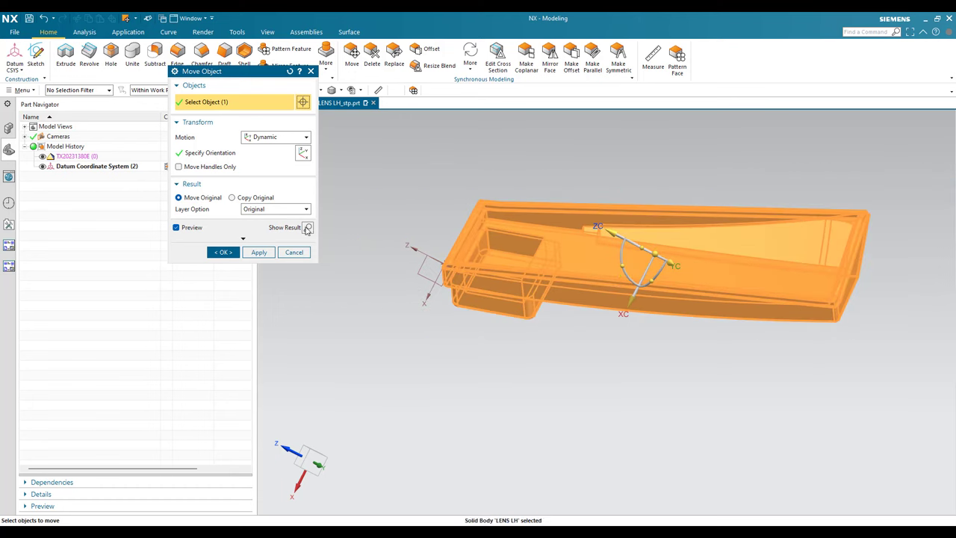
click(179, 167)
mouse_move(585, 254)
middle_down()
mouse_move(613, 247)
mouse_move(597, 251)
middle_up()
Align the move handle's XC axis to the datum direction.
scroll(654, 256, up, 3)
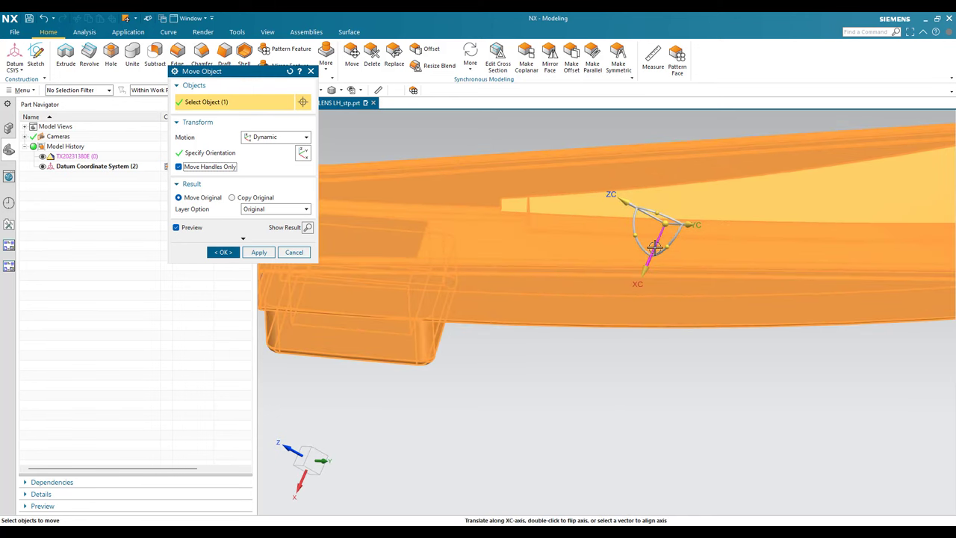
click(652, 260)
middle_drag(674, 292, 570, 271)
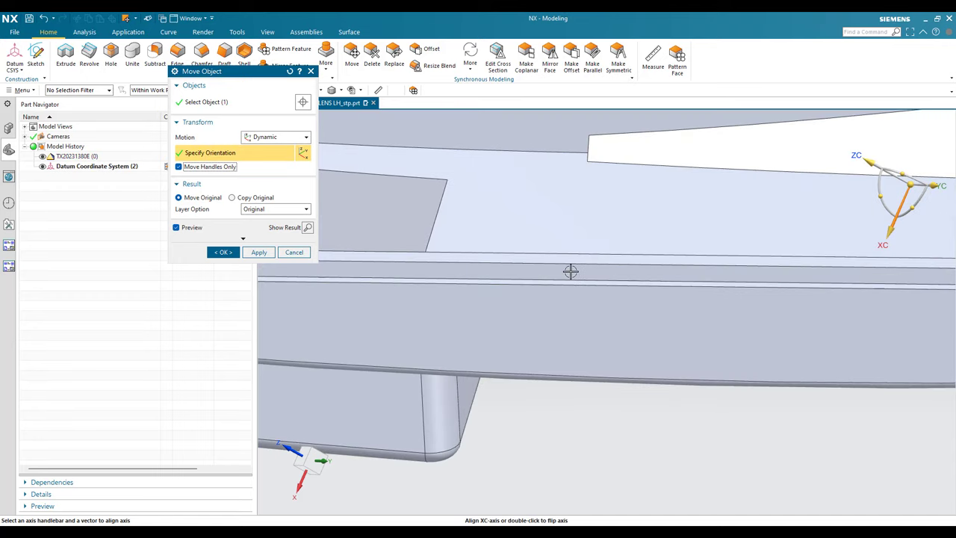
scroll(569, 271, down, 5)
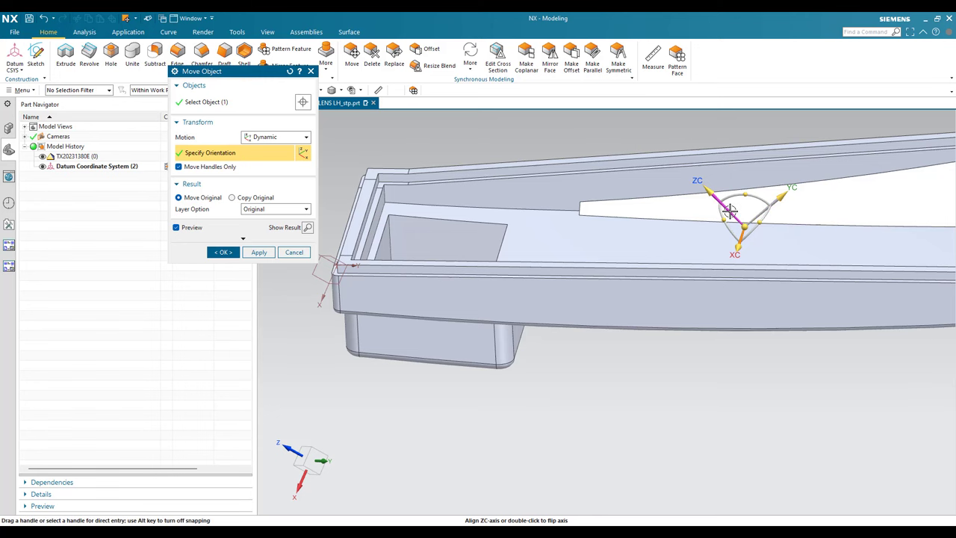
scroll(672, 305, up, 4)
scroll(669, 302, up, 2)
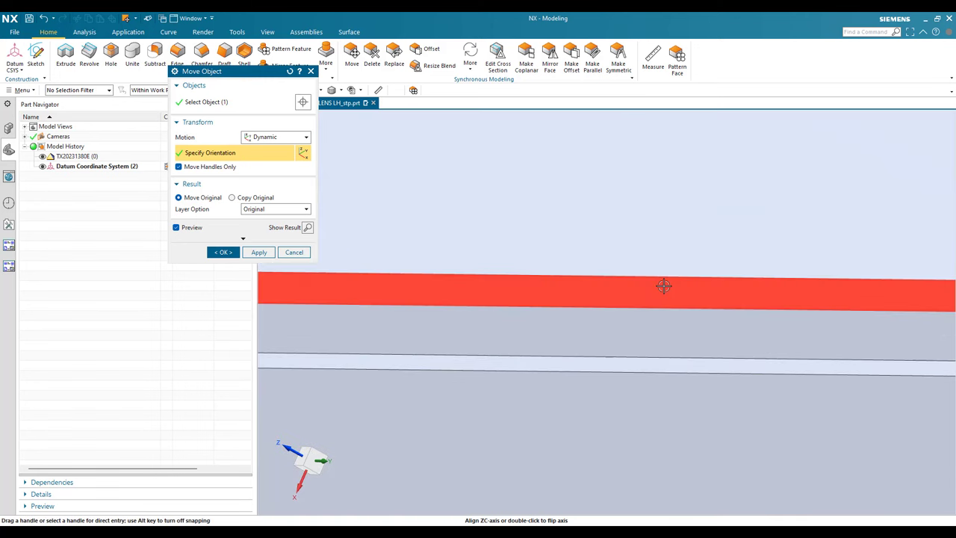
scroll(604, 292, down, 3)
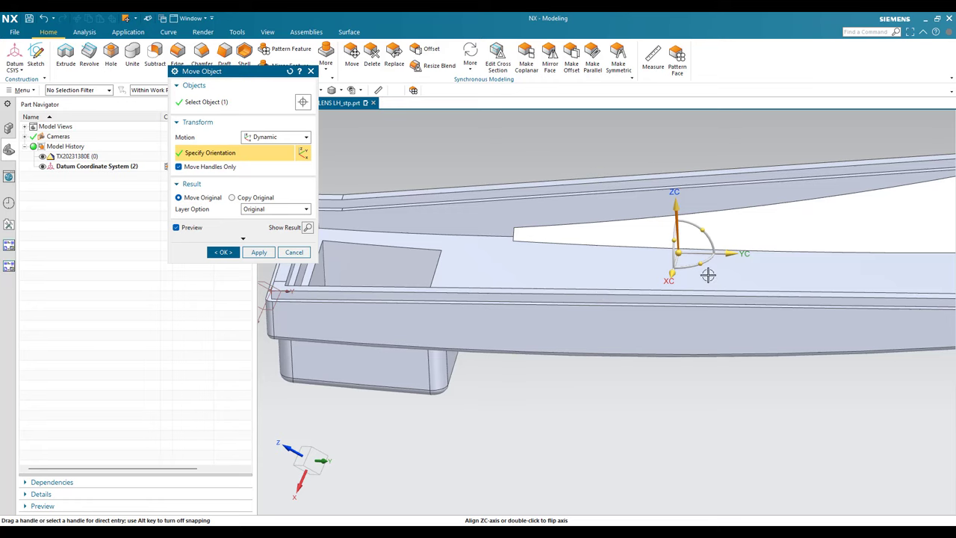
scroll(702, 275, down, 3)
Align the handle's ZC axis straight up and select its origin for repositioning.
click(693, 249)
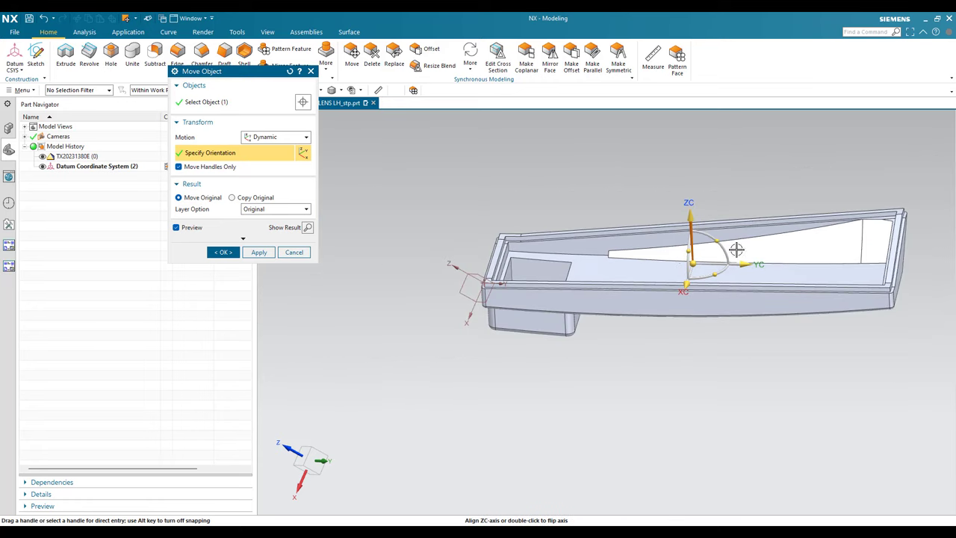
scroll(715, 284, up, 2)
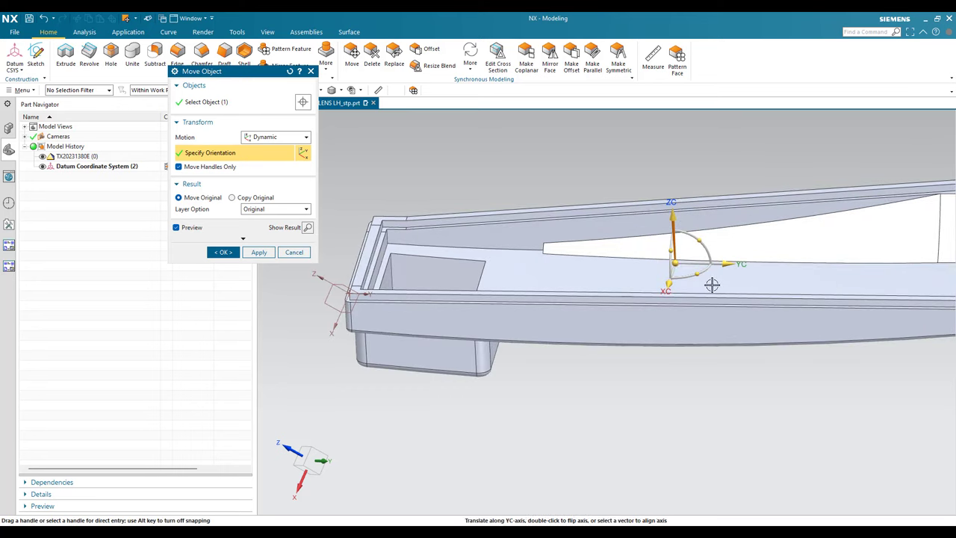
click(674, 263)
scroll(805, 252, down, 3)
scroll(582, 258, up, 5)
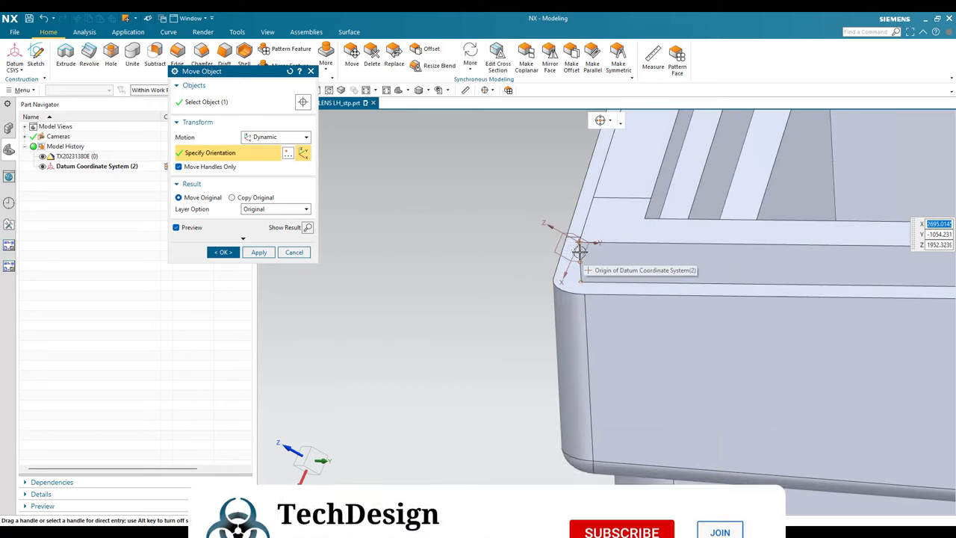
Snap the handle origin onto the lens part's corner.
click(579, 245)
scroll(579, 239, up, 3)
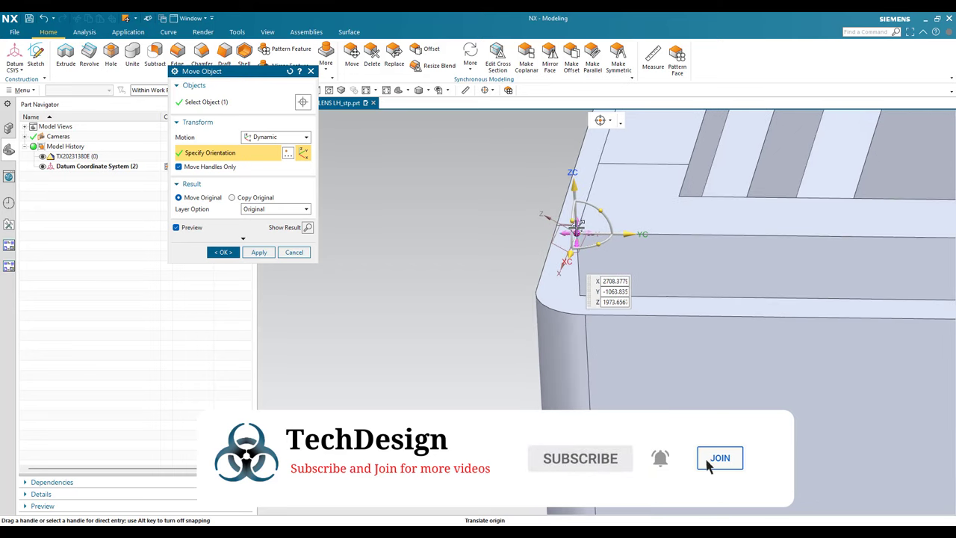
scroll(540, 277, up, 2)
scroll(540, 277, down, 3)
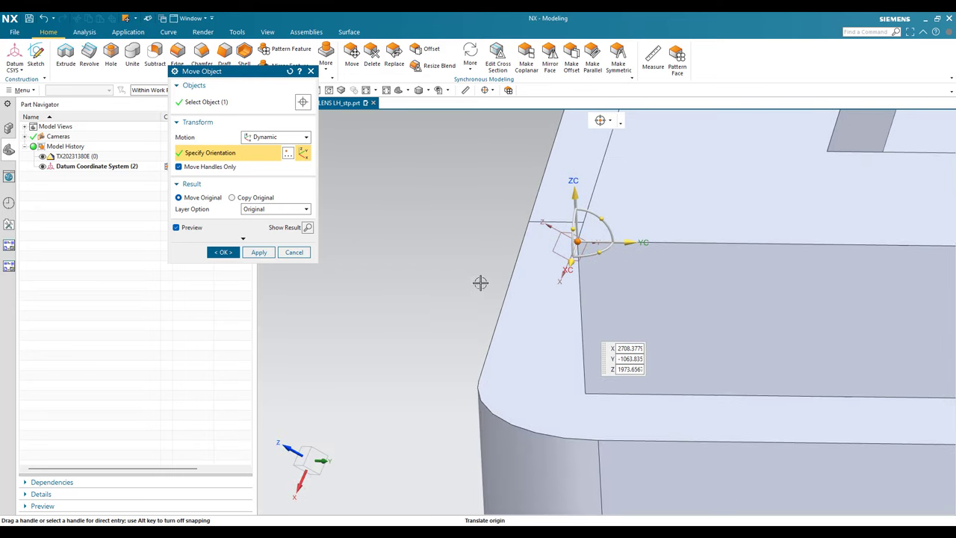
scroll(480, 284, up, 2)
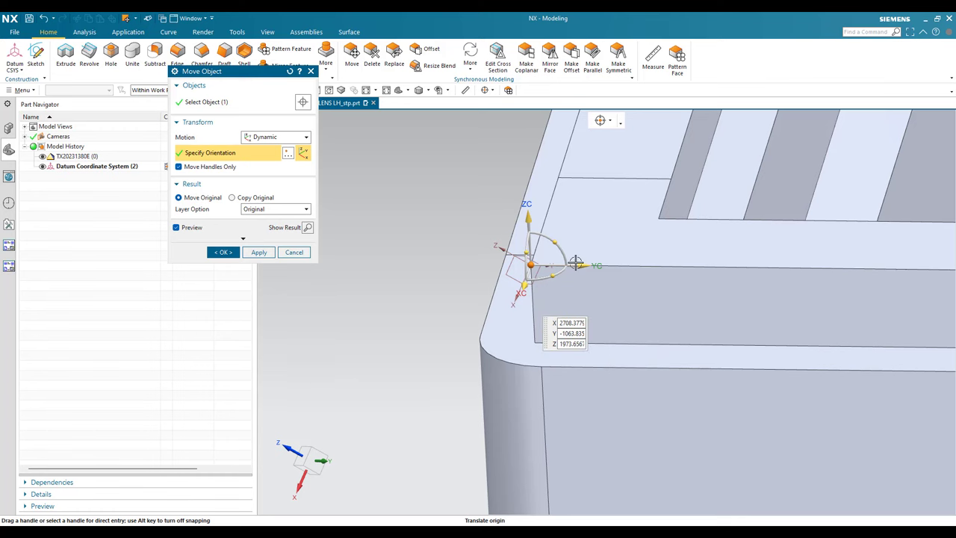
scroll(482, 271, down, 2)
scroll(482, 272, down, 1)
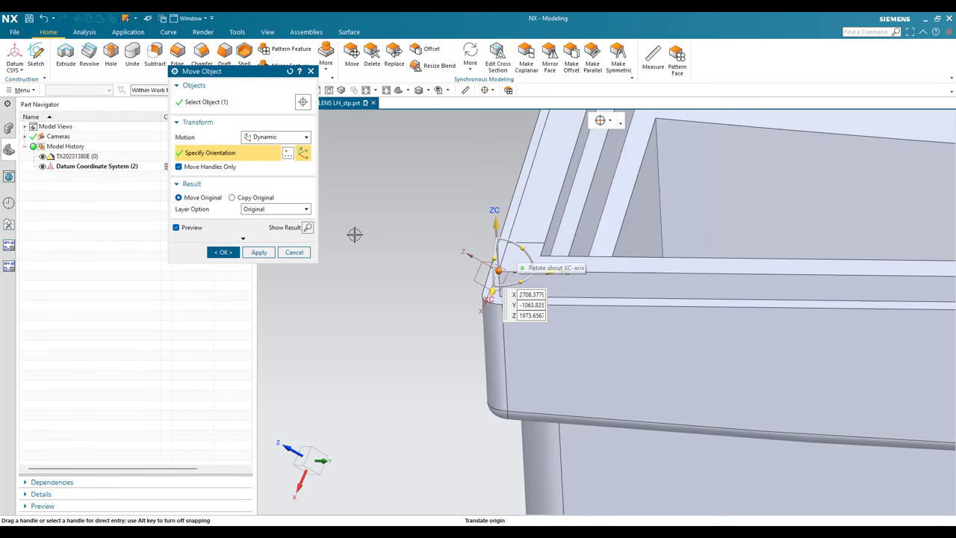
Turn off Move Handles Only, rotate and slide the body onto the datum origin, and apply.
click(201, 167)
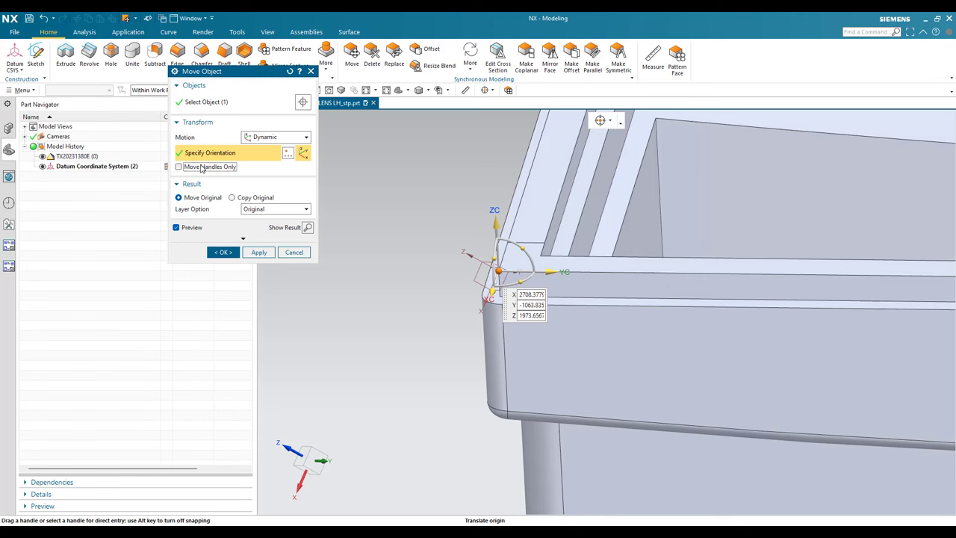
drag(466, 267, 334, 343)
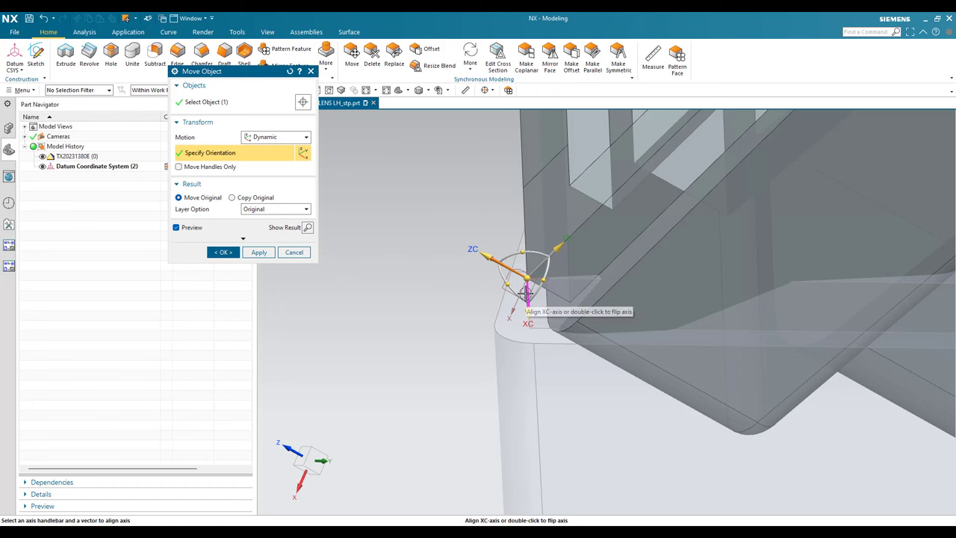
drag(515, 324, 481, 310)
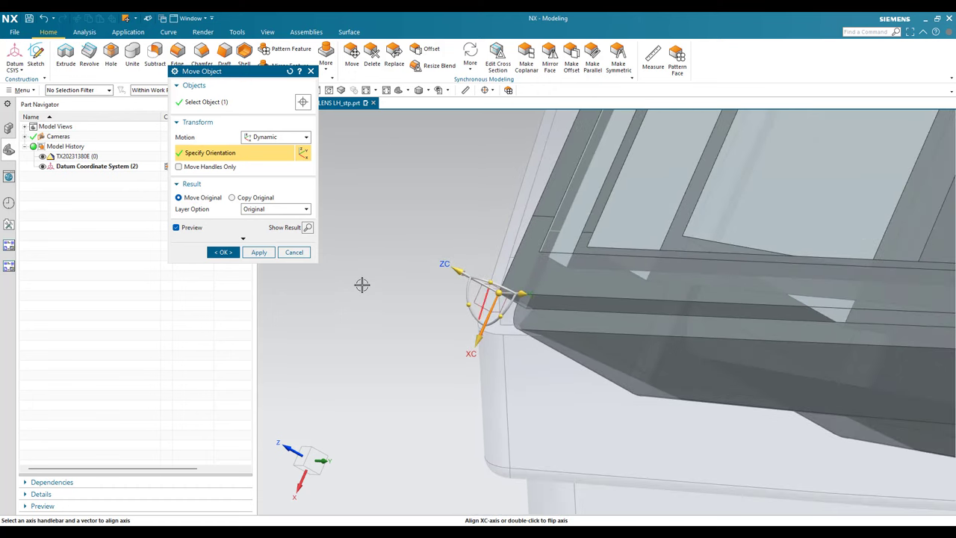
click(224, 251)
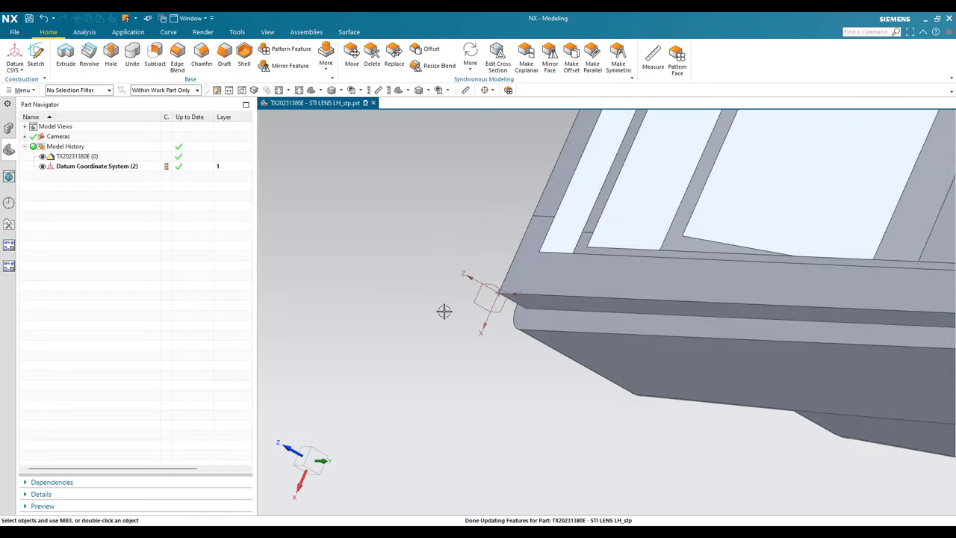
Check the moved lens body from side, front-along-X and oblique views against the datum axes.
scroll(443, 309, down, 5)
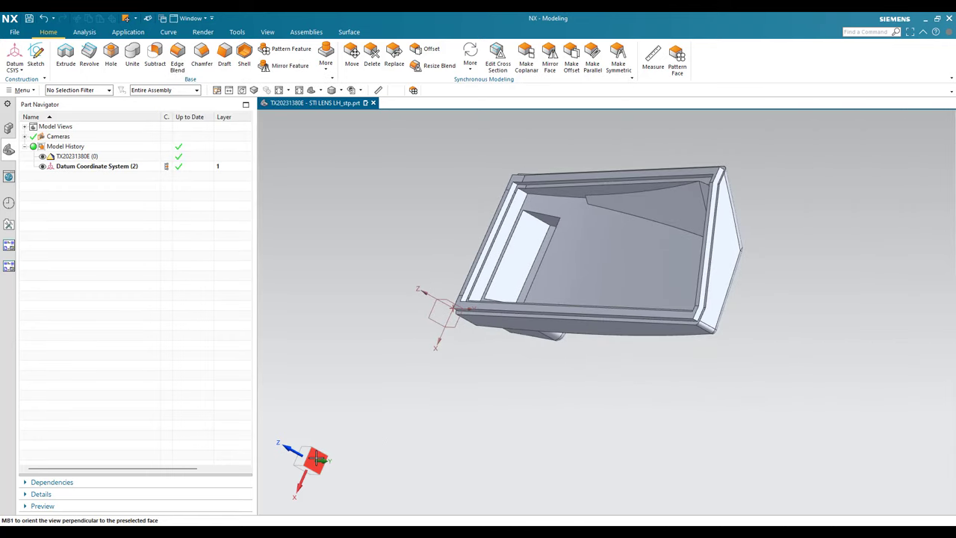
click(309, 457)
drag(329, 461, 329, 422)
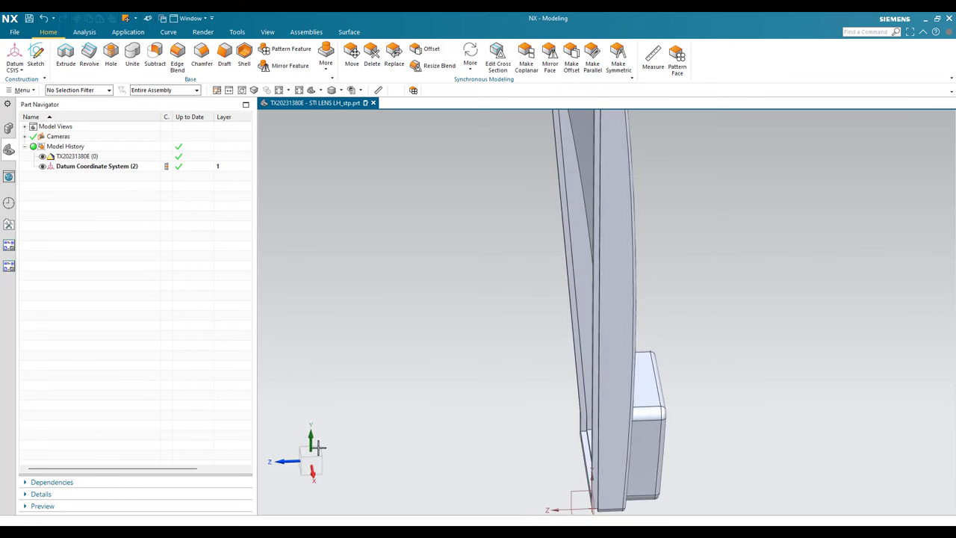
click(314, 459)
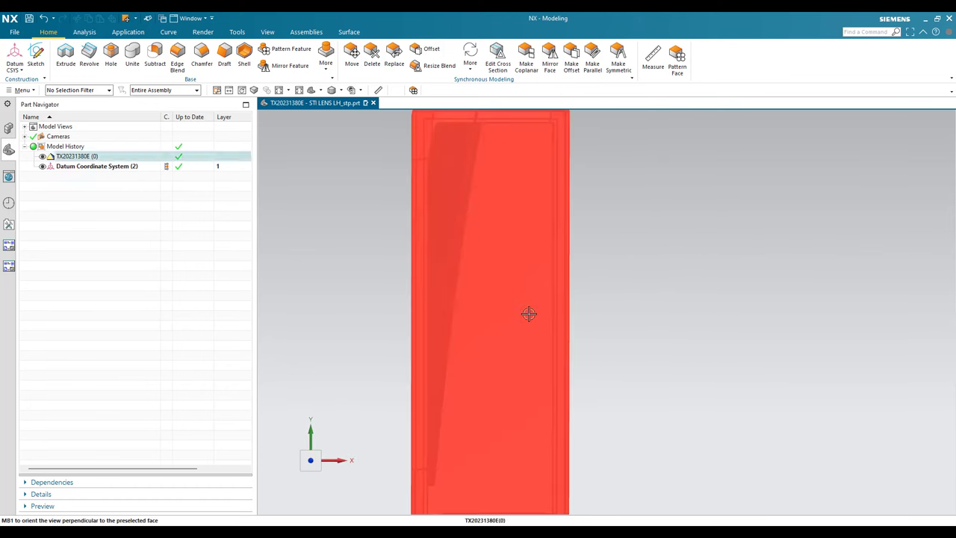
middle_drag(519, 297, 443, 294)
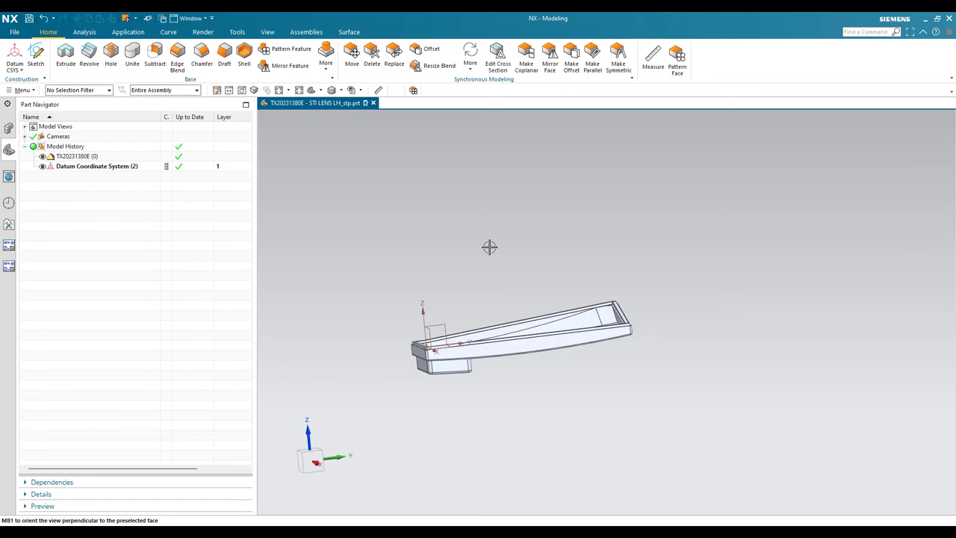
middle_drag(489, 246, 483, 267)
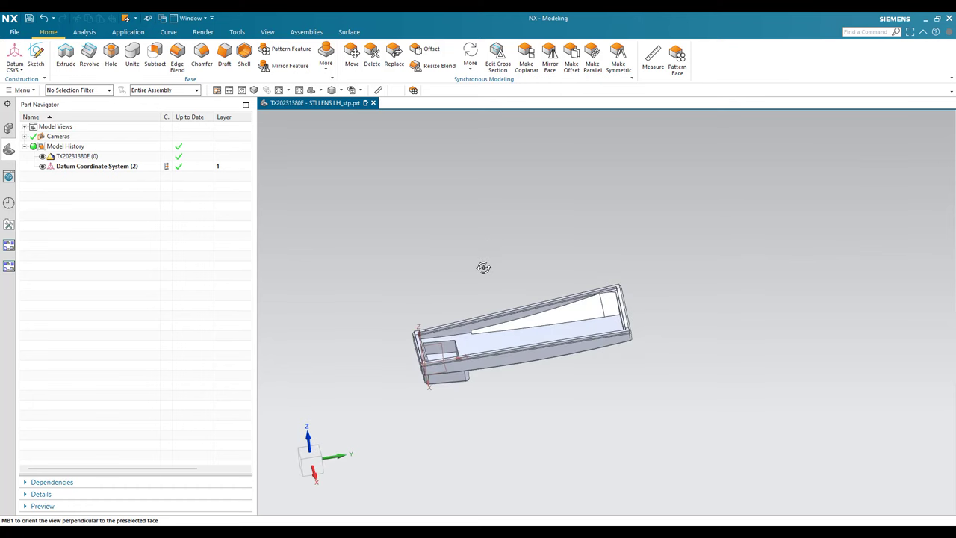